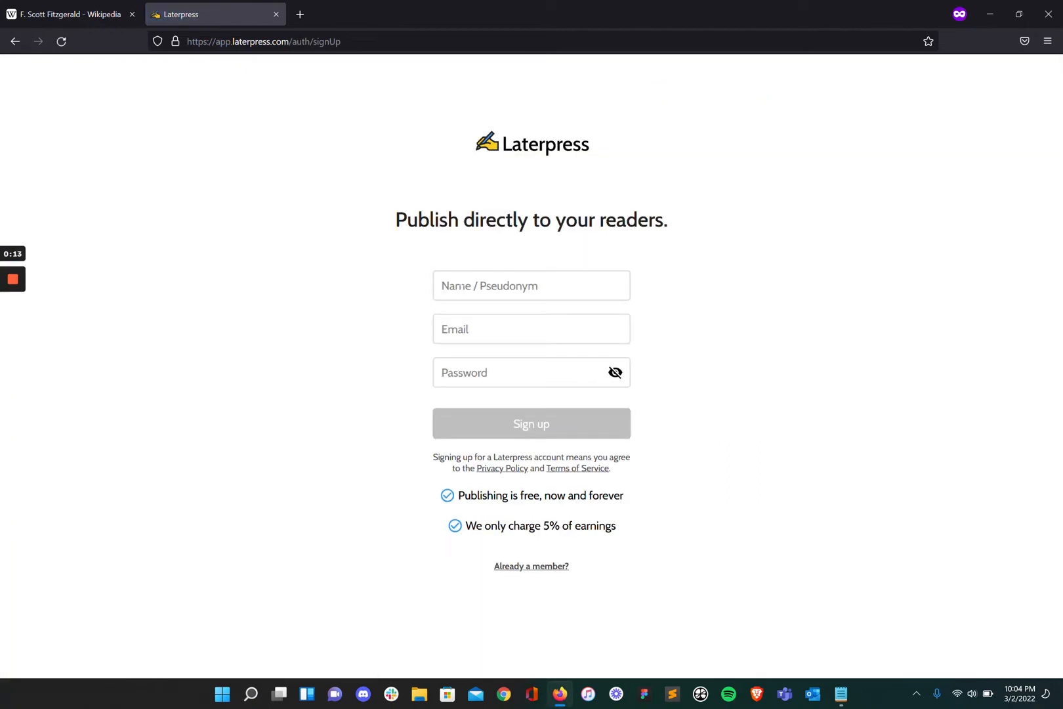
Fill the Laterpress sign-up form with the author's pen name, e-mail address and a password.
left_click(459, 286)
type("F. Scott Fitzgerald")
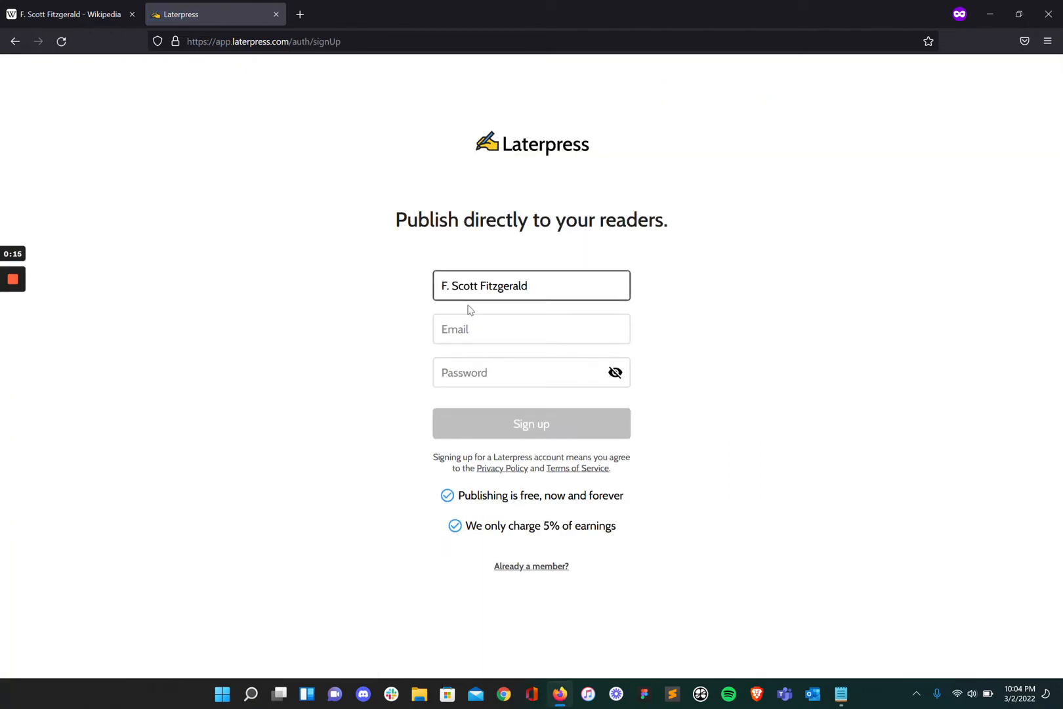
left_click(464, 330)
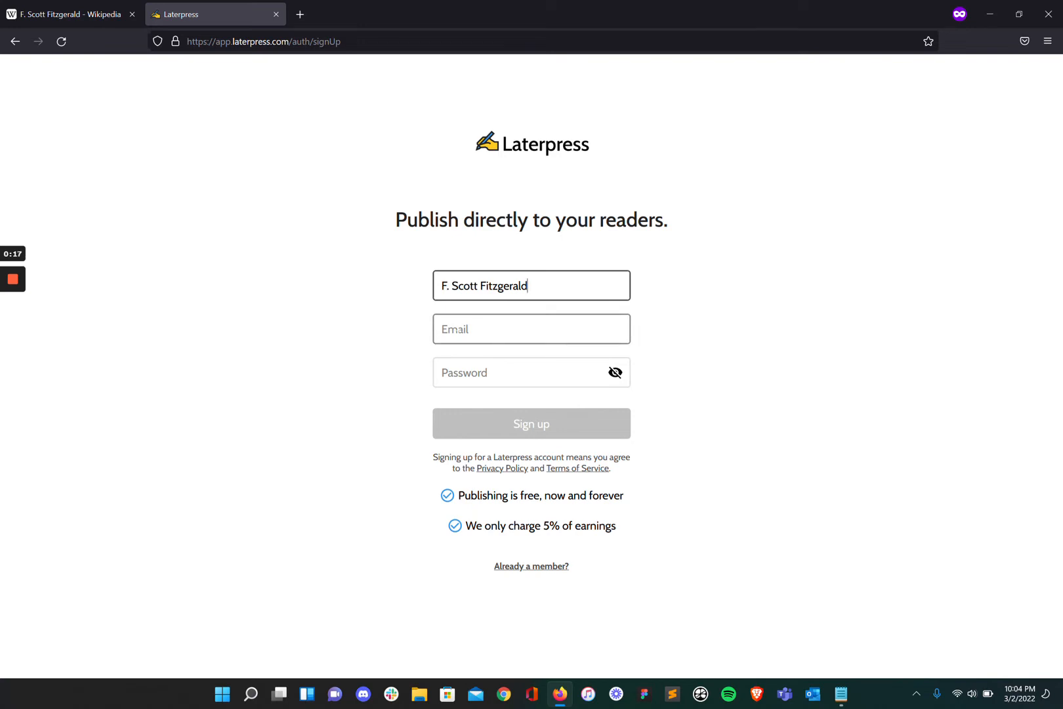
key("Tab")
type("•••••••••••••••")
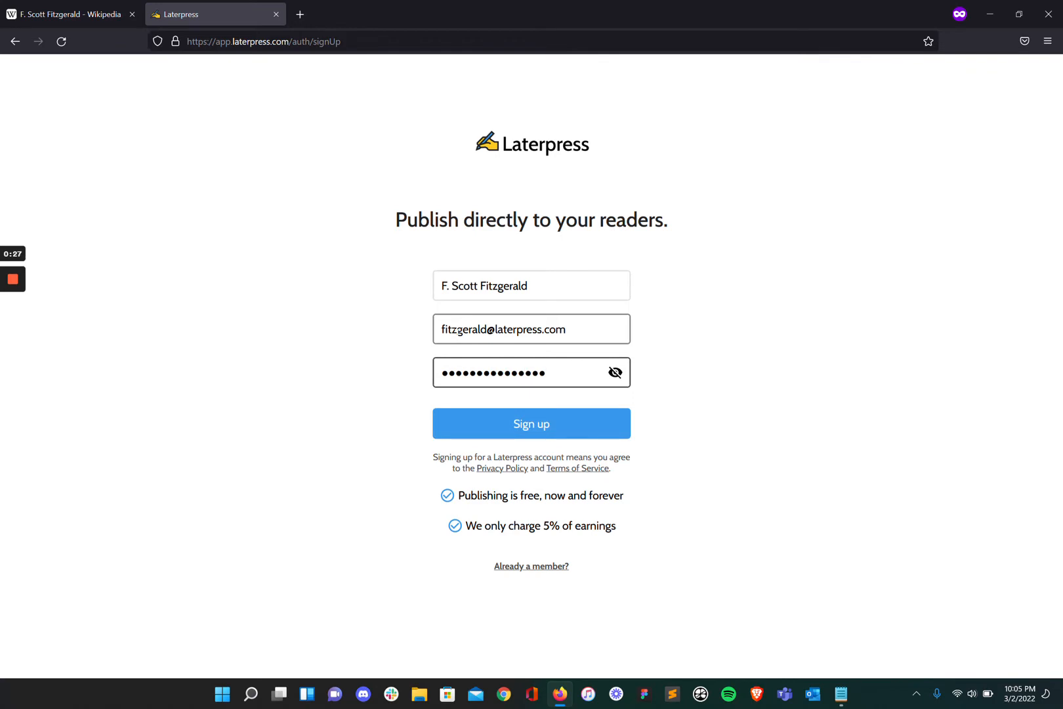
type("•")
Submit the sign-up details and upload the author's photo as the profile avatar.
left_click(544, 436)
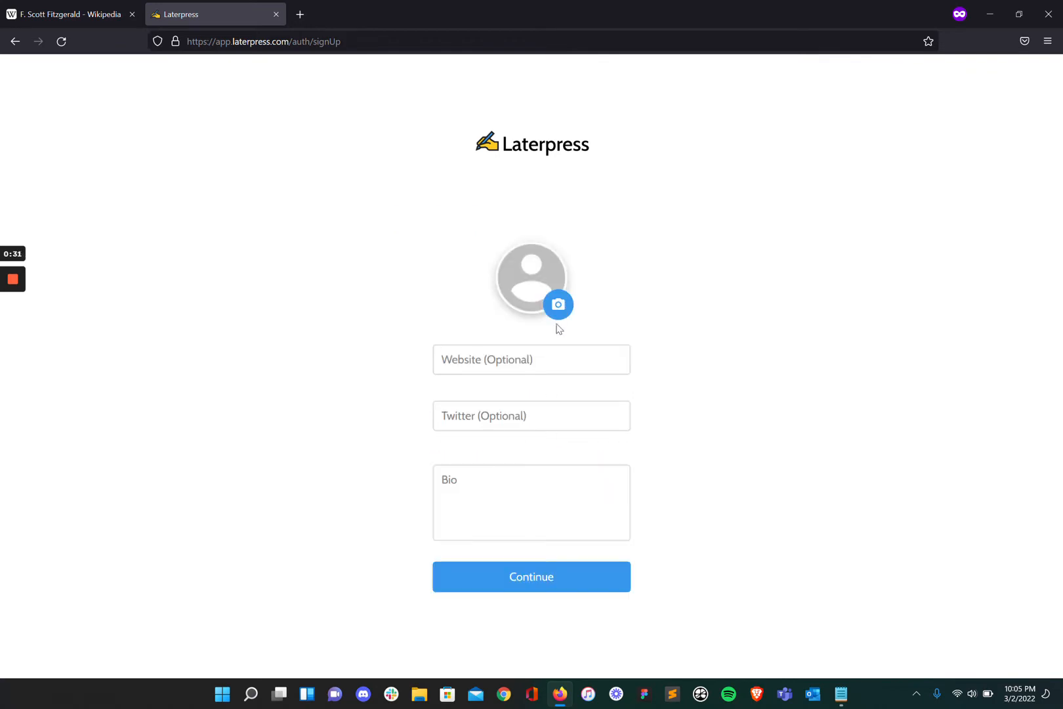
left_click(563, 303)
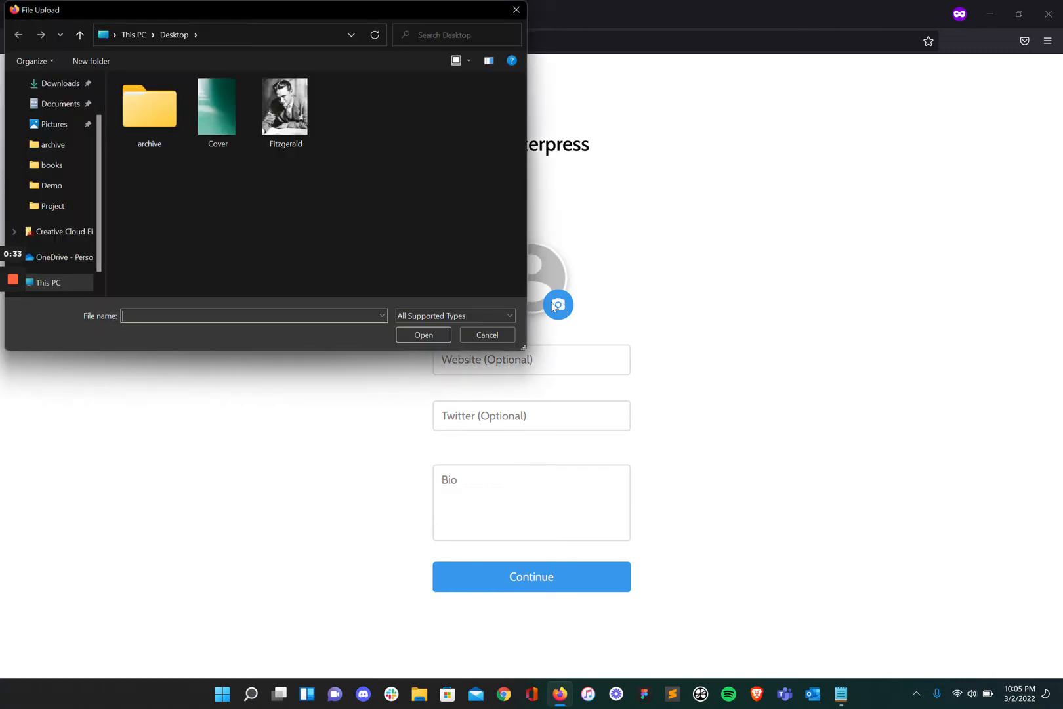
left_click(286, 104)
left_click(422, 335)
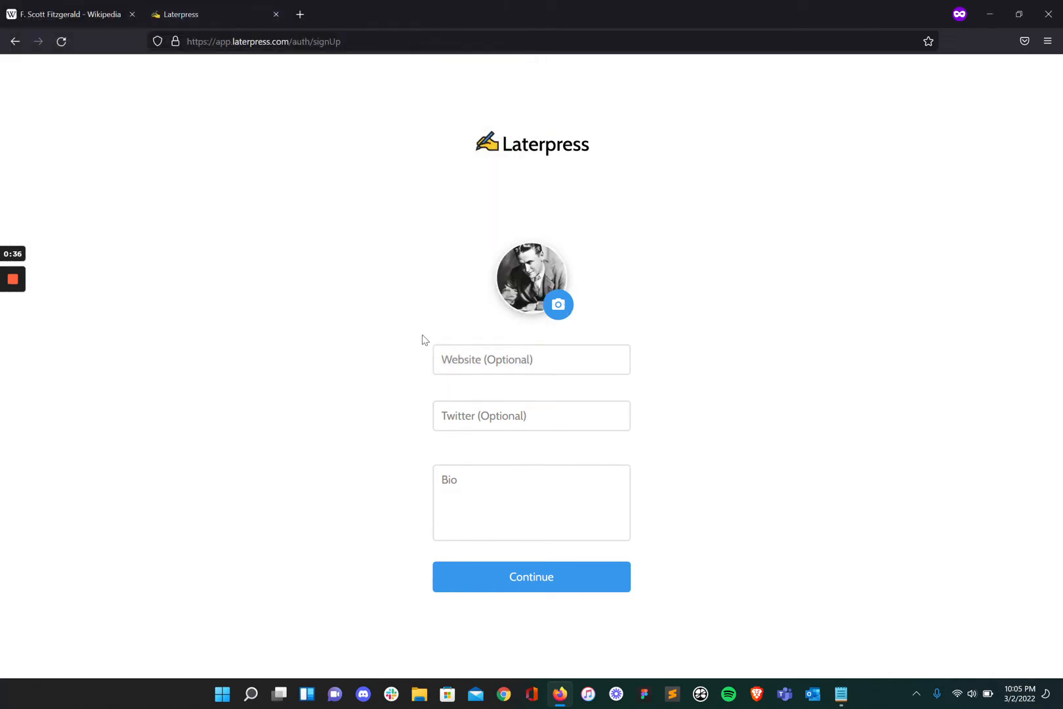
Add the Wikipedia article link as website and the bio 'I love New York', then finish the profile.
left_click(88, 11)
left_click(229, 41)
key("ctrl+c")
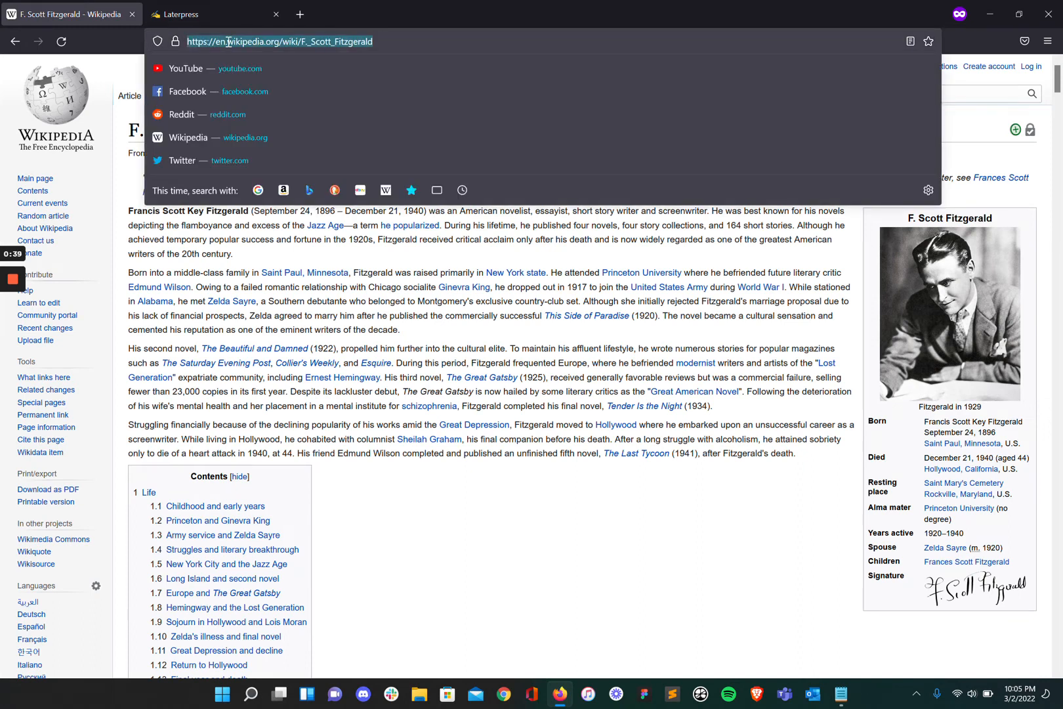
left_click(216, 15)
left_click(521, 360)
key("ctrl+v")
left_click(503, 470)
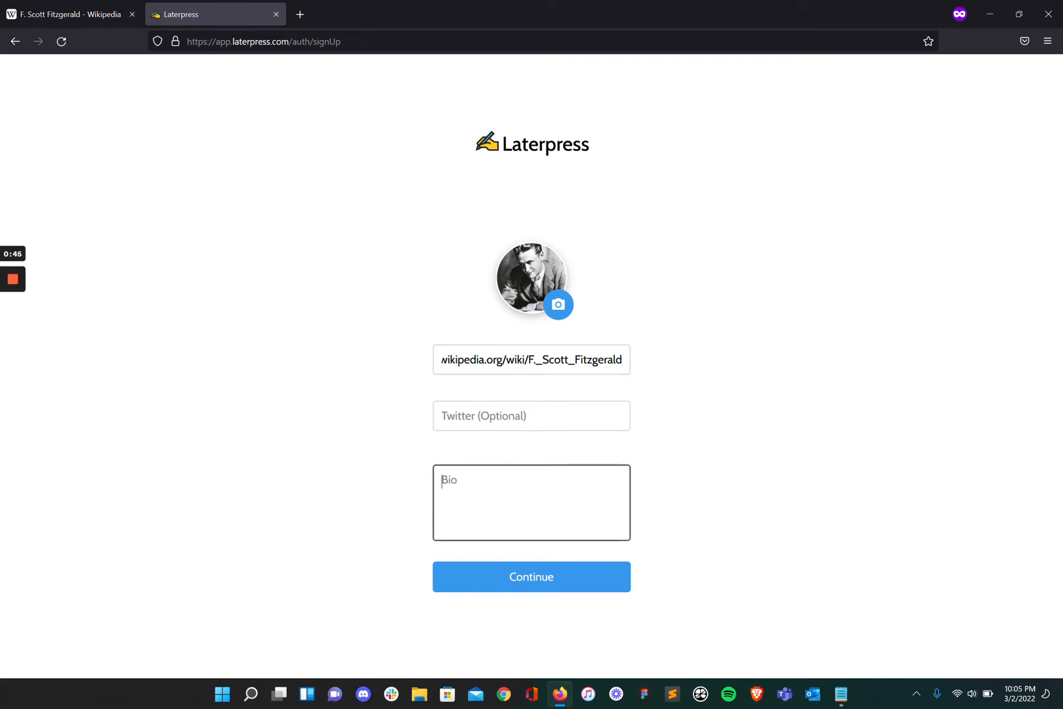
type("I love New York!")
left_click(529, 576)
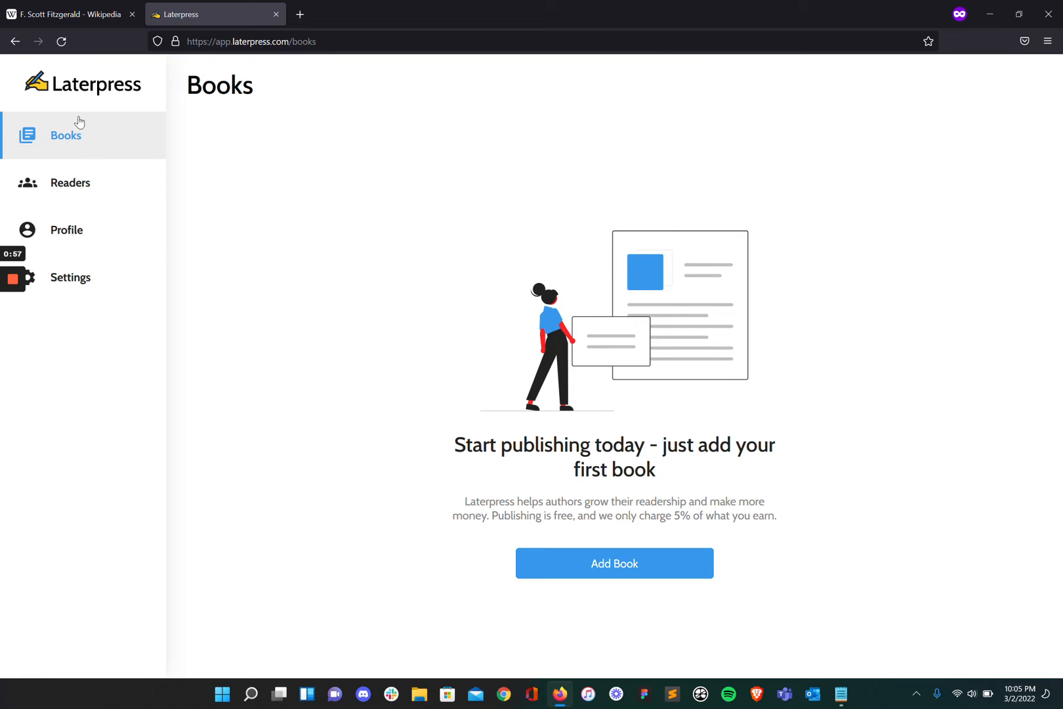
Start a new book titled 'The Great Gatsby' with site address 'gatsby'.
left_click(82, 228)
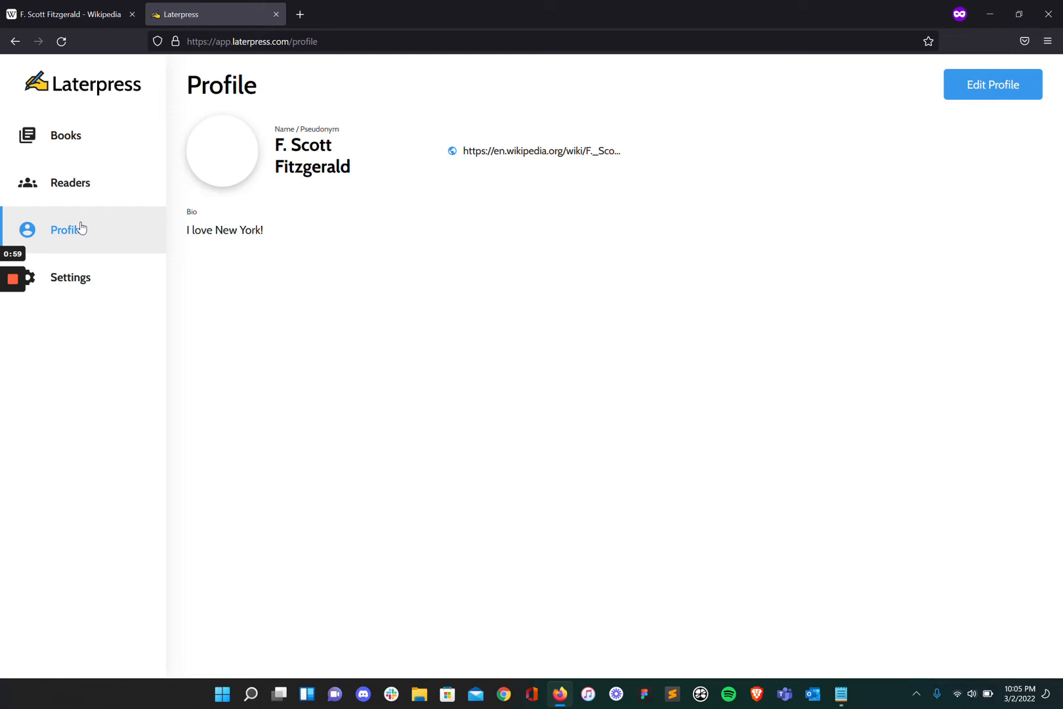
left_click(66, 146)
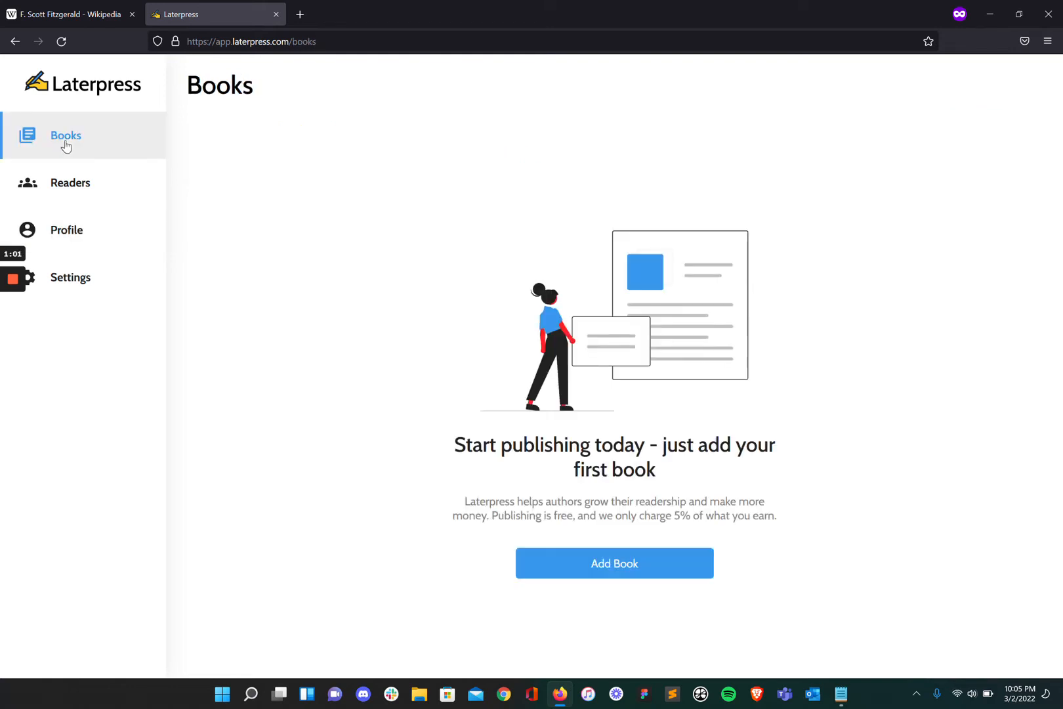
left_click(636, 571)
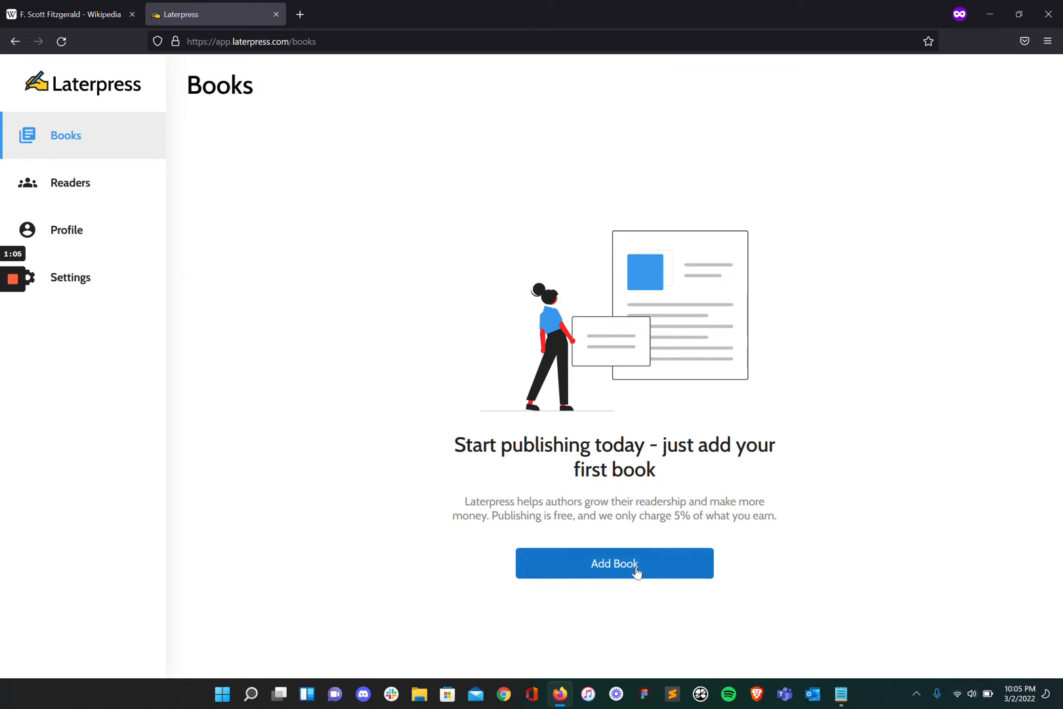
left_click(515, 399)
type("The Great G")
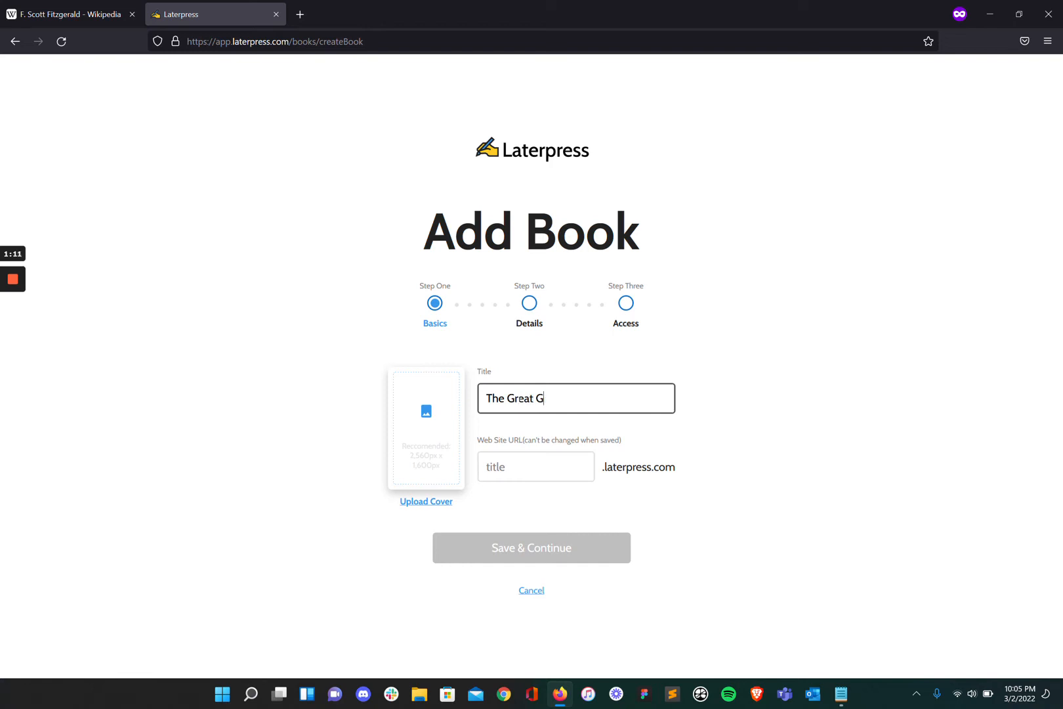
type("atsby")
left_click(536, 467)
type("gatsby")
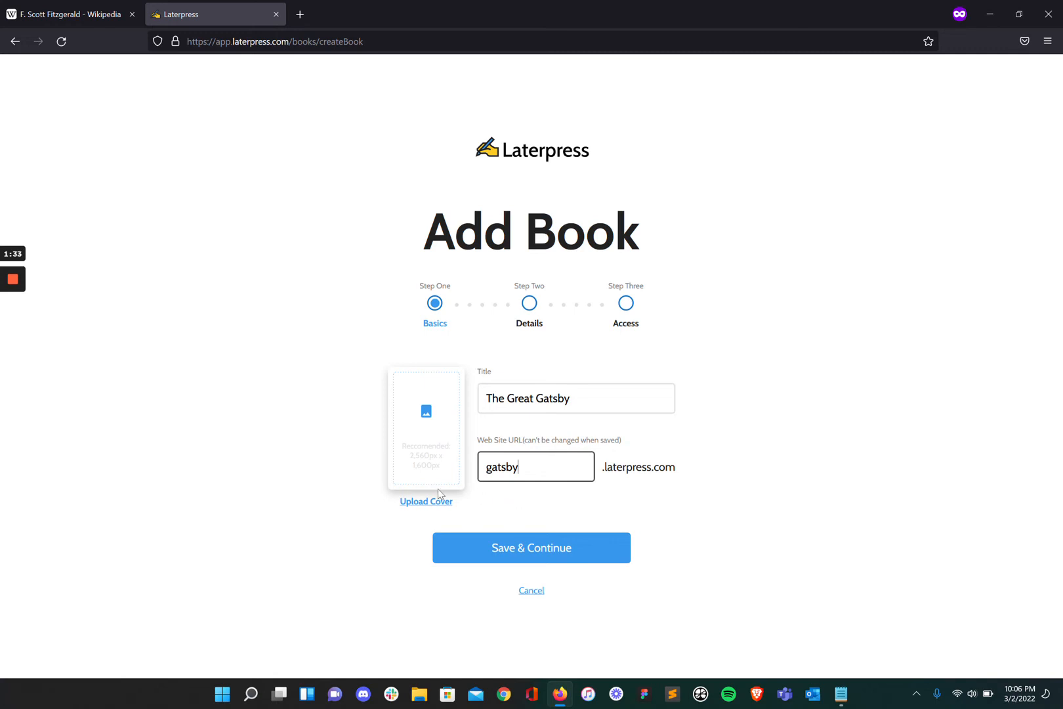
Upload the Cover image as the book cover.
left_click(418, 501)
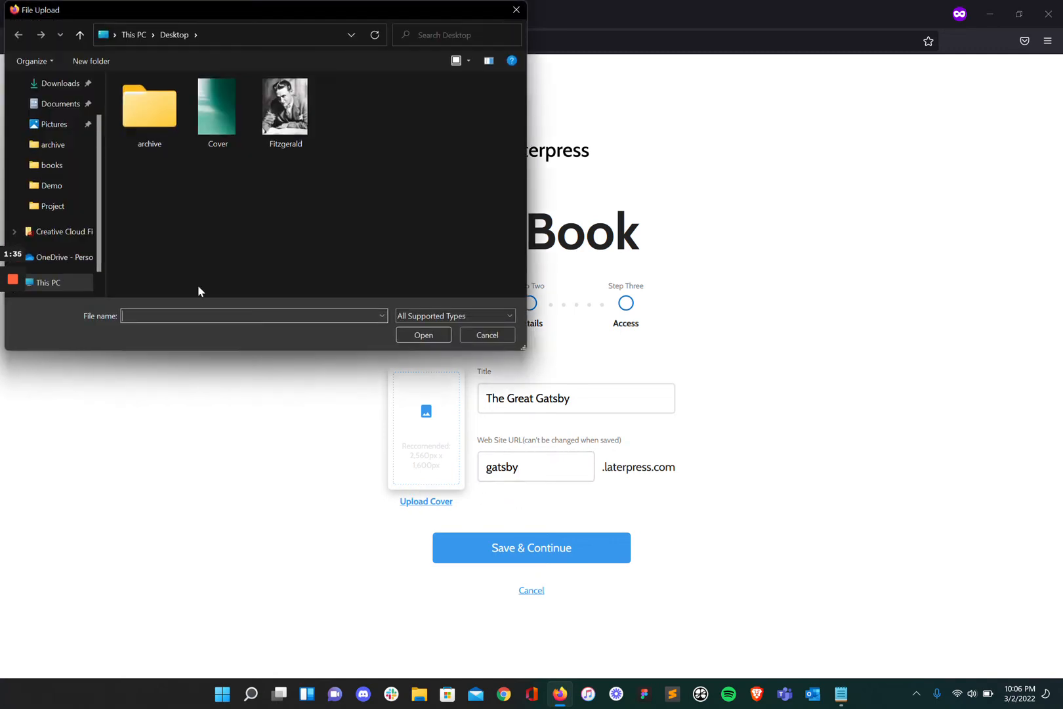
left_click(207, 130)
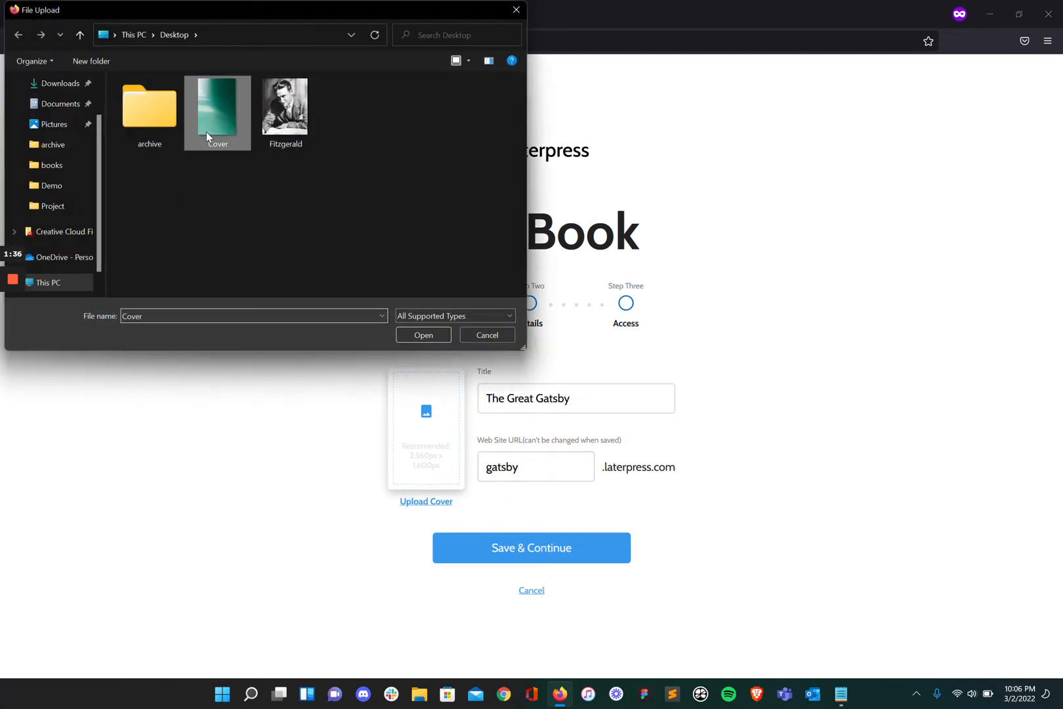
left_click(426, 337)
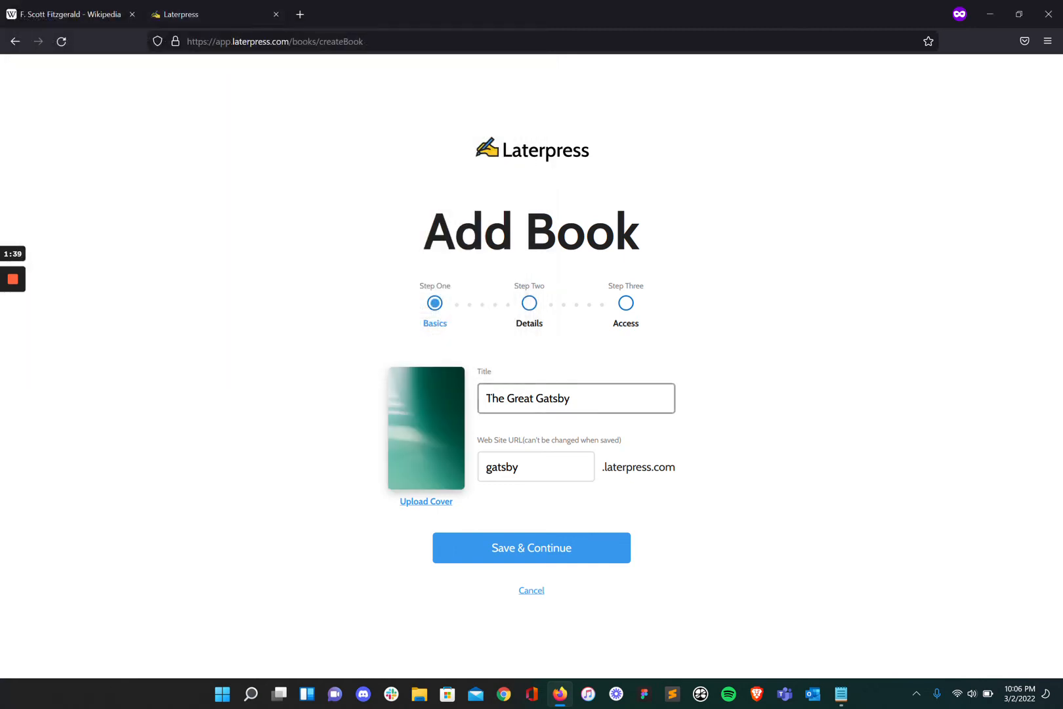
Move on to the Details step and set the genre to Literature.
left_click(521, 551)
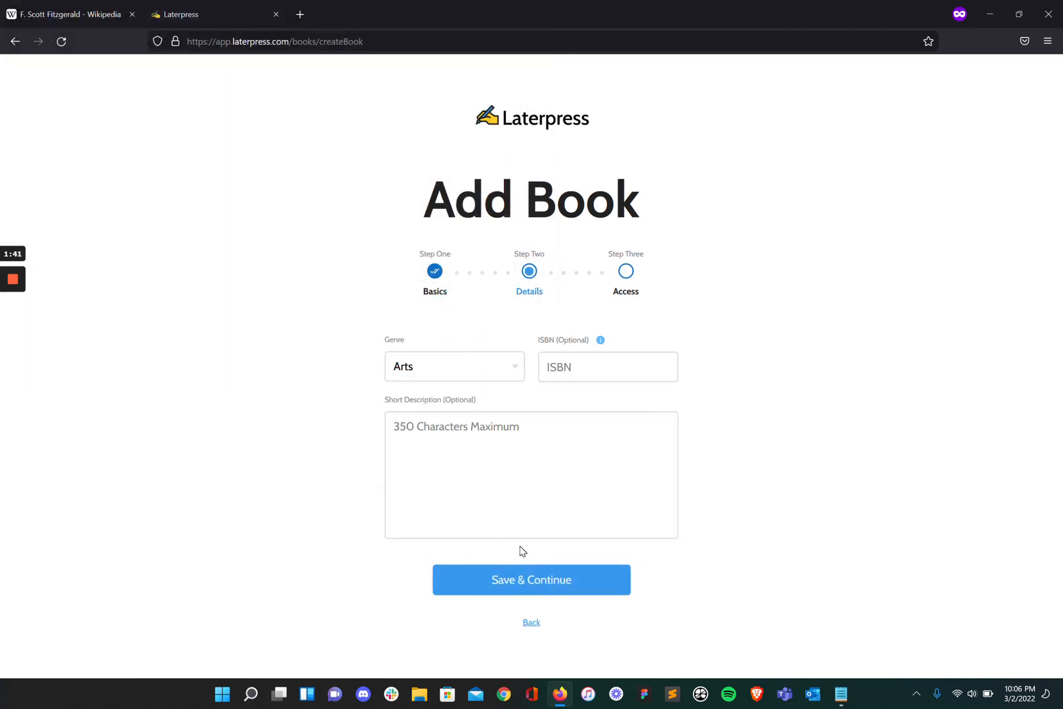
left_click(453, 366)
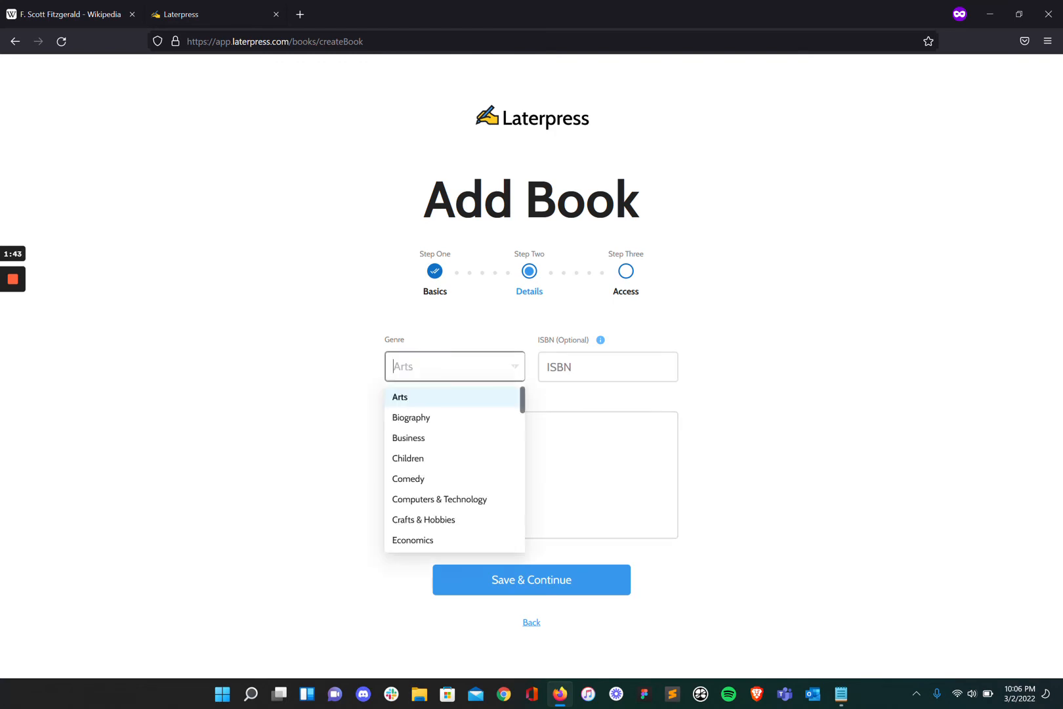
type("lit")
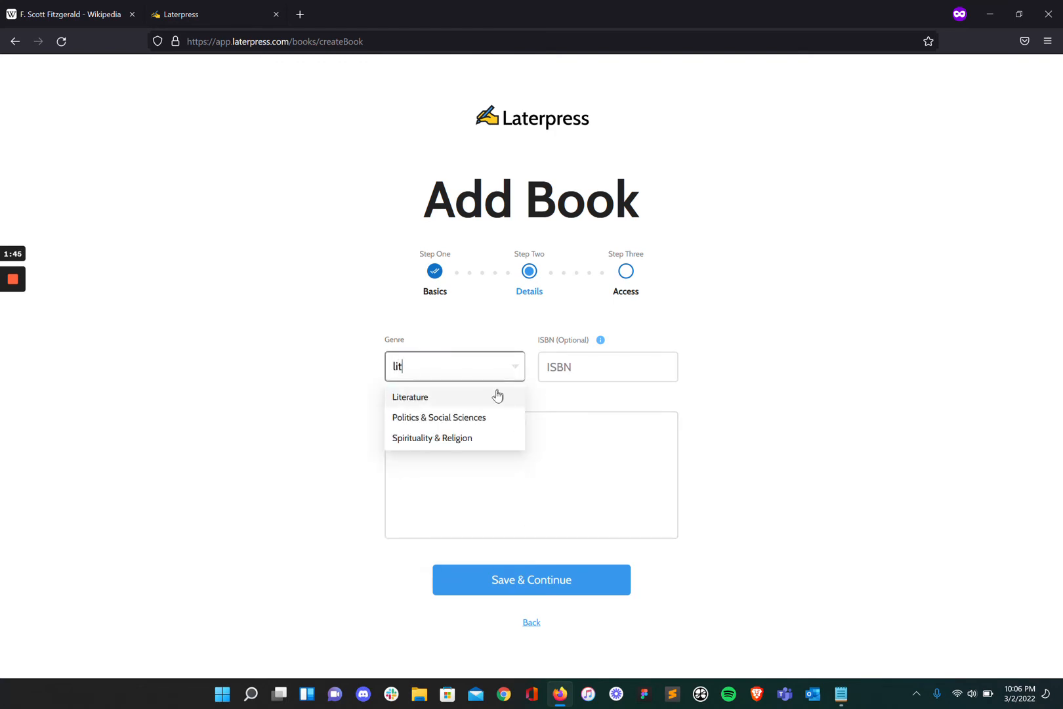
left_click(497, 399)
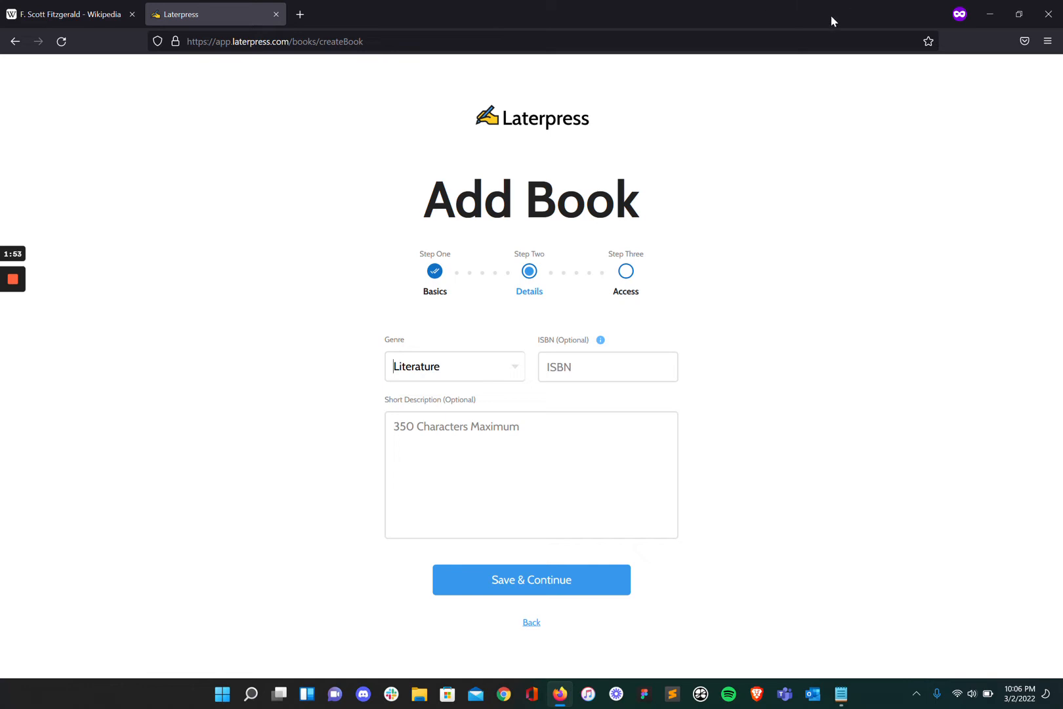
Paste the Jazz-era New York description from the notes into the Short Description.
left_click_drag(673, 11, 708, 13)
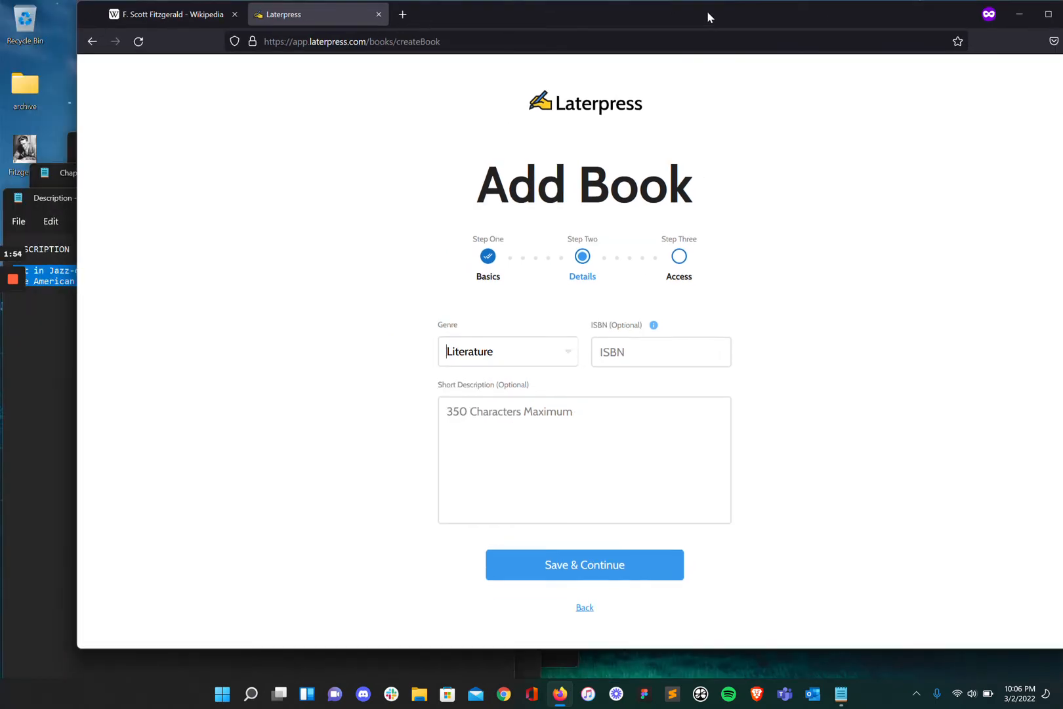
left_click(57, 338)
left_click_drag(165, 193, 242, 197)
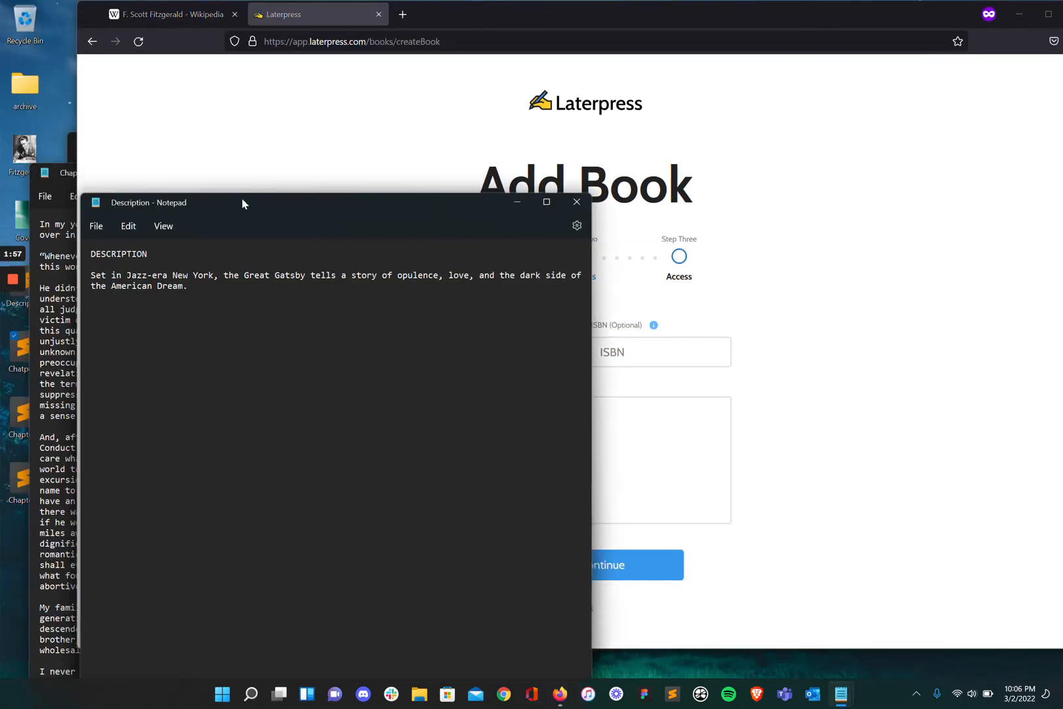
left_click_drag(191, 287, 84, 277)
key("ctrl+c")
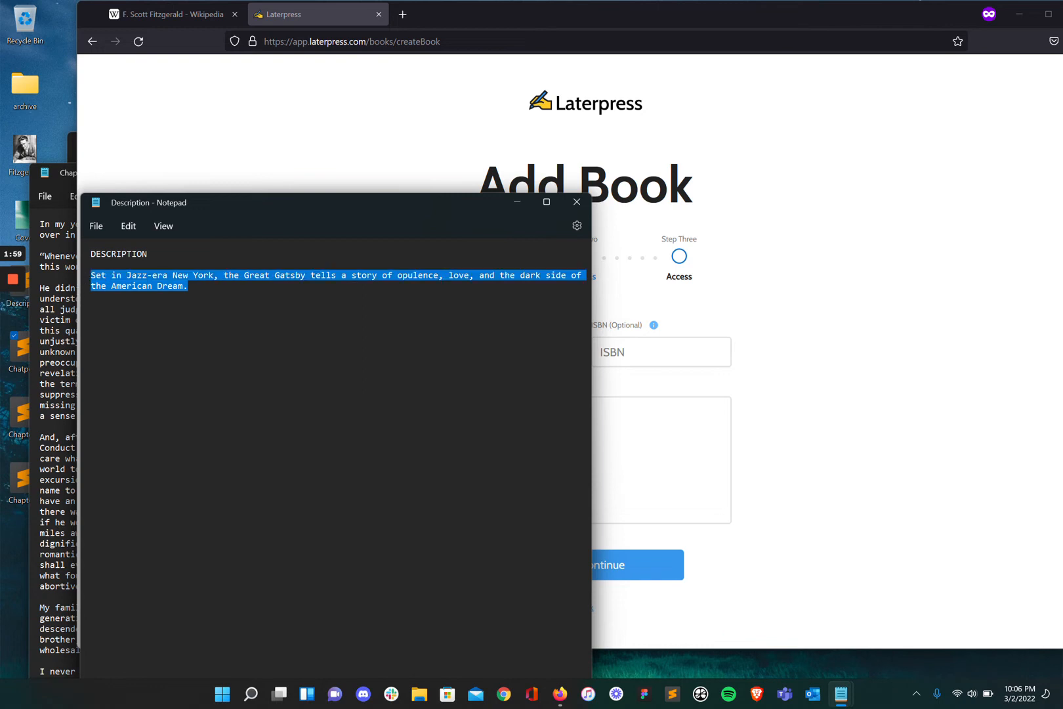
left_click(865, 434)
left_click(637, 446)
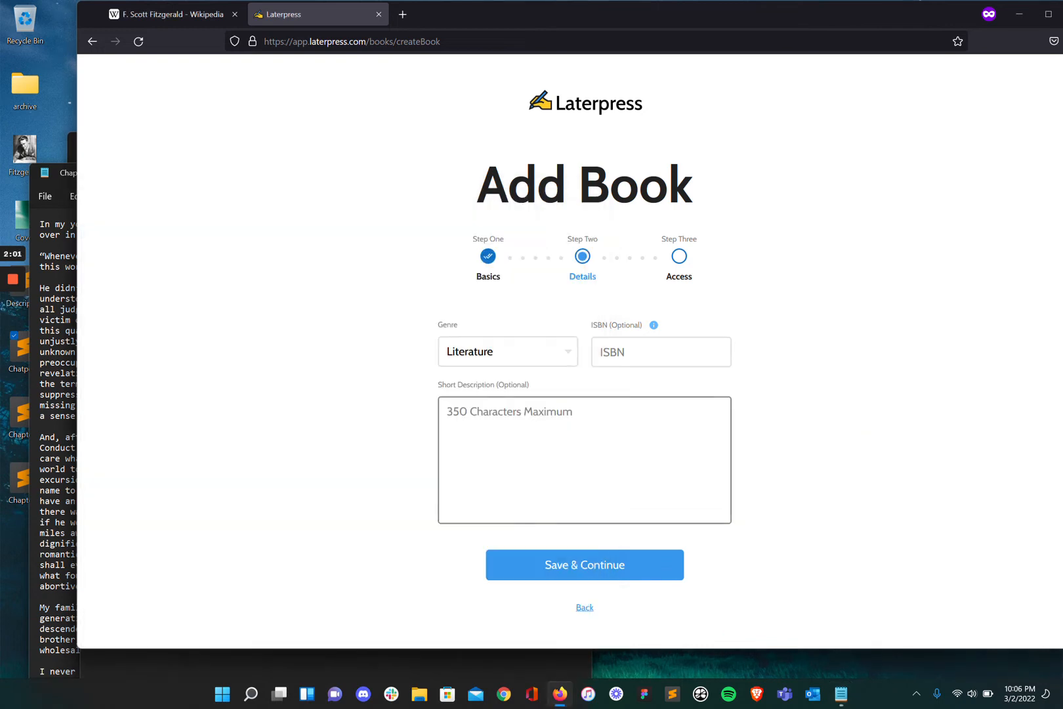
key("ctrl+v")
Go to the Access step and keep free access with a 1 Chapter preview.
left_click(562, 568)
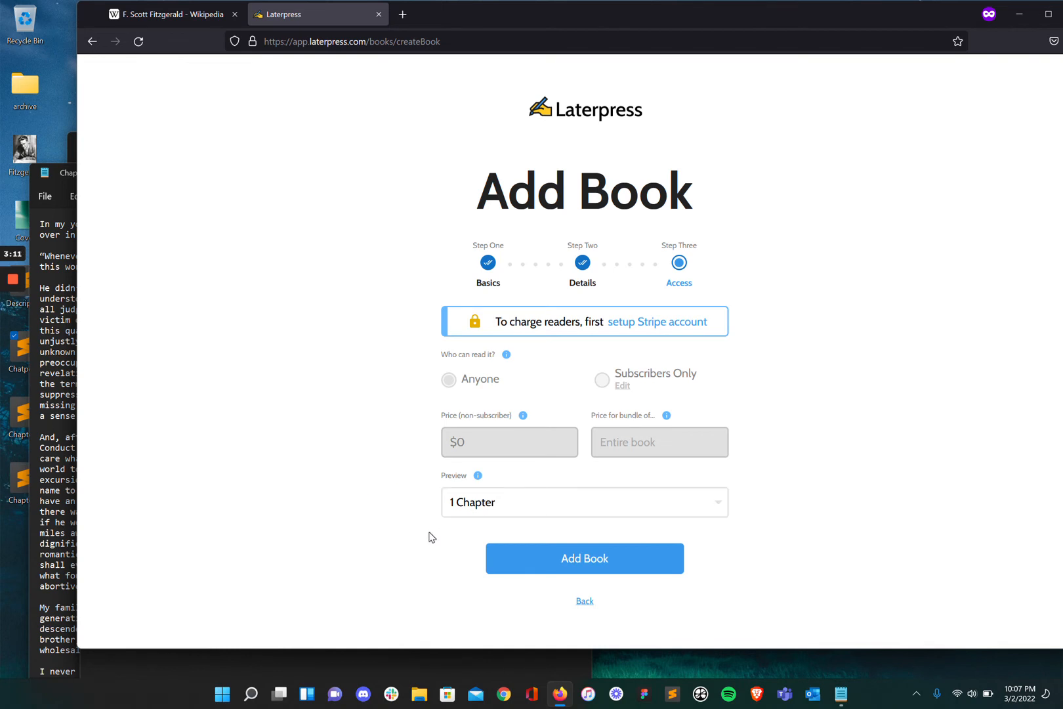
left_click(456, 503)
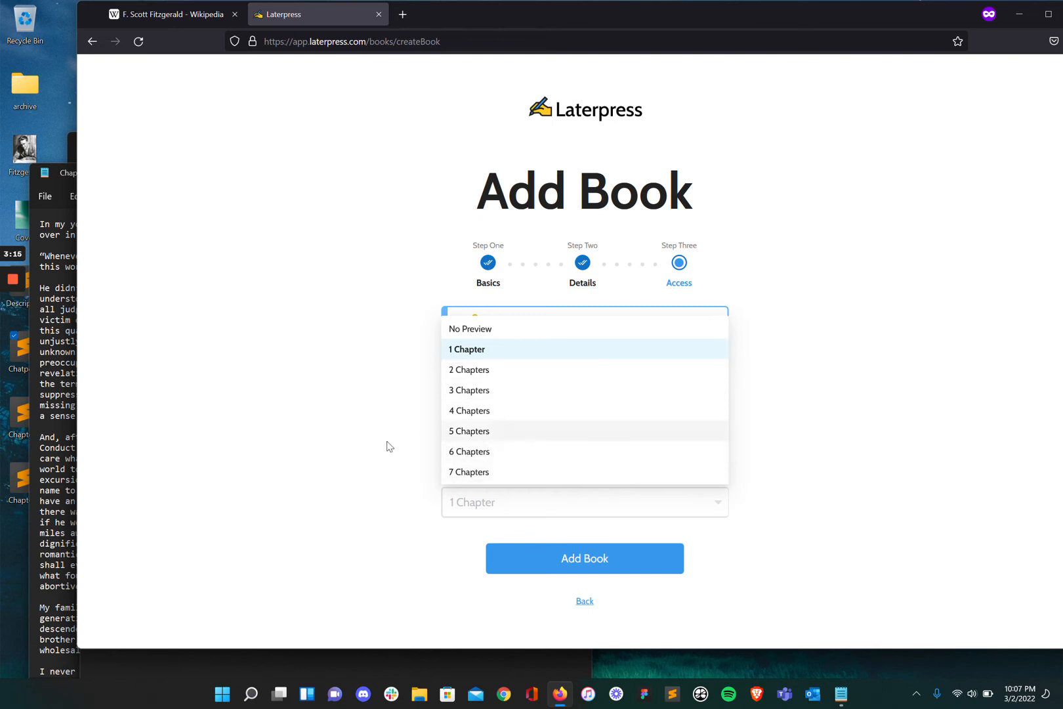
left_click(386, 468)
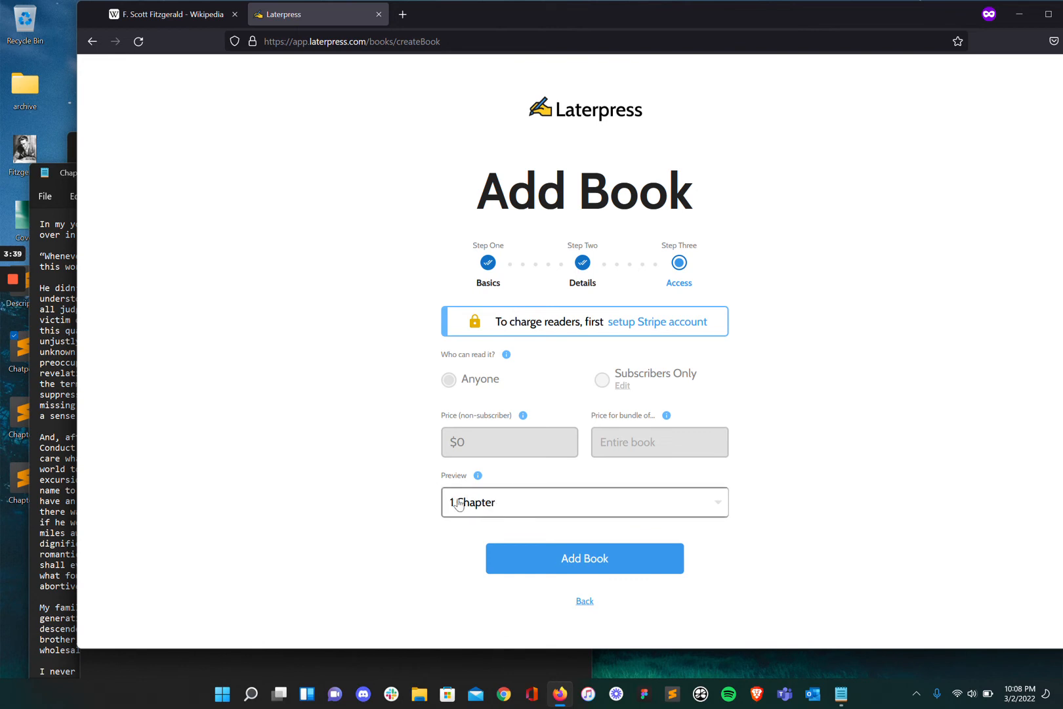
Create The Great Gatsby book, open it for editing and start a first chapter.
left_click(575, 561)
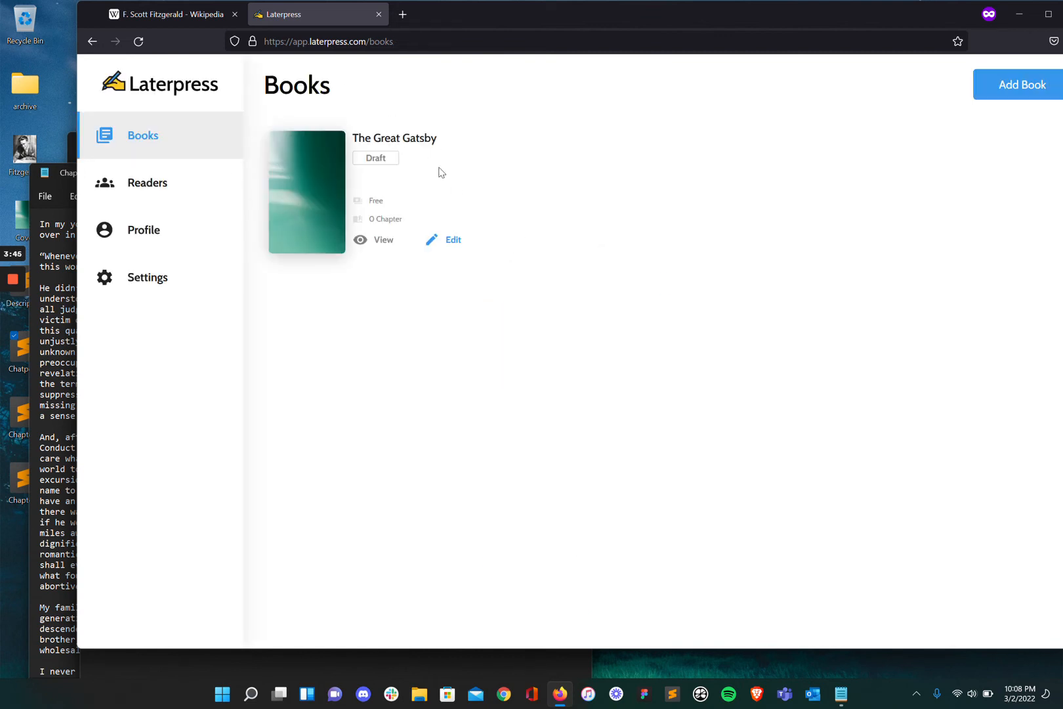
left_click(452, 242)
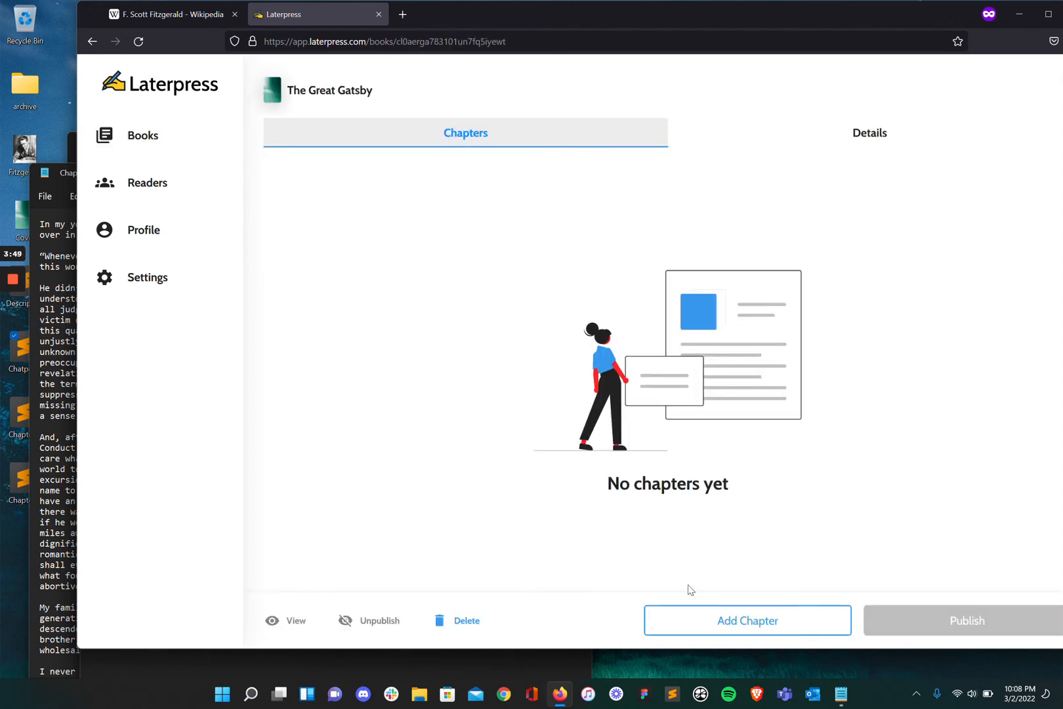
left_click(732, 628)
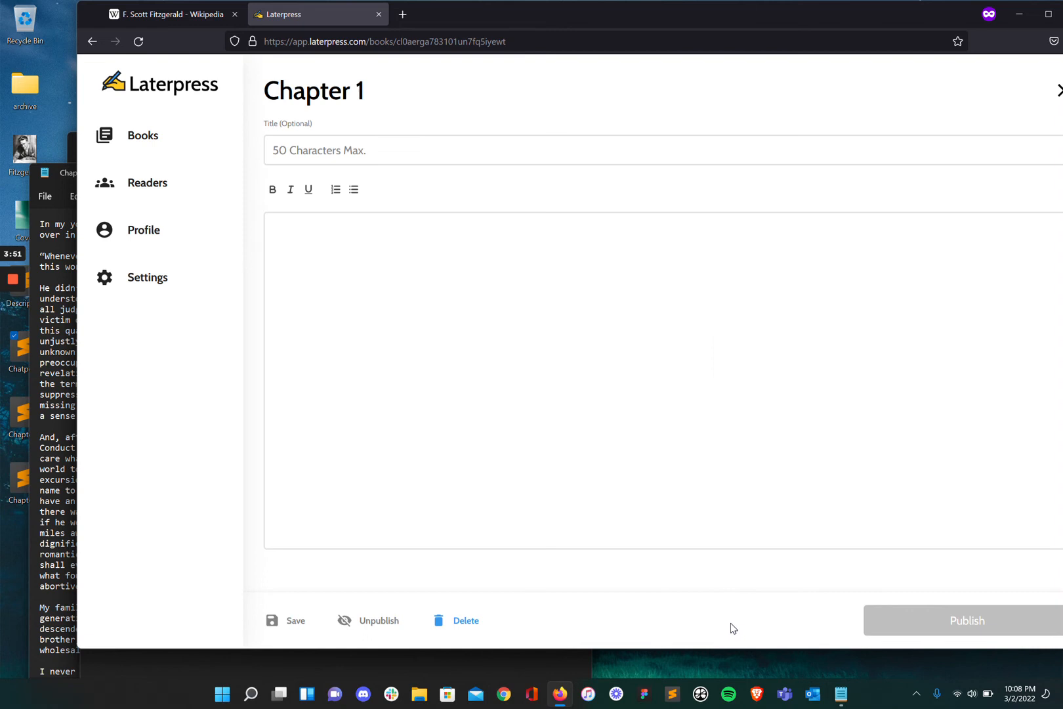
left_click(317, 151)
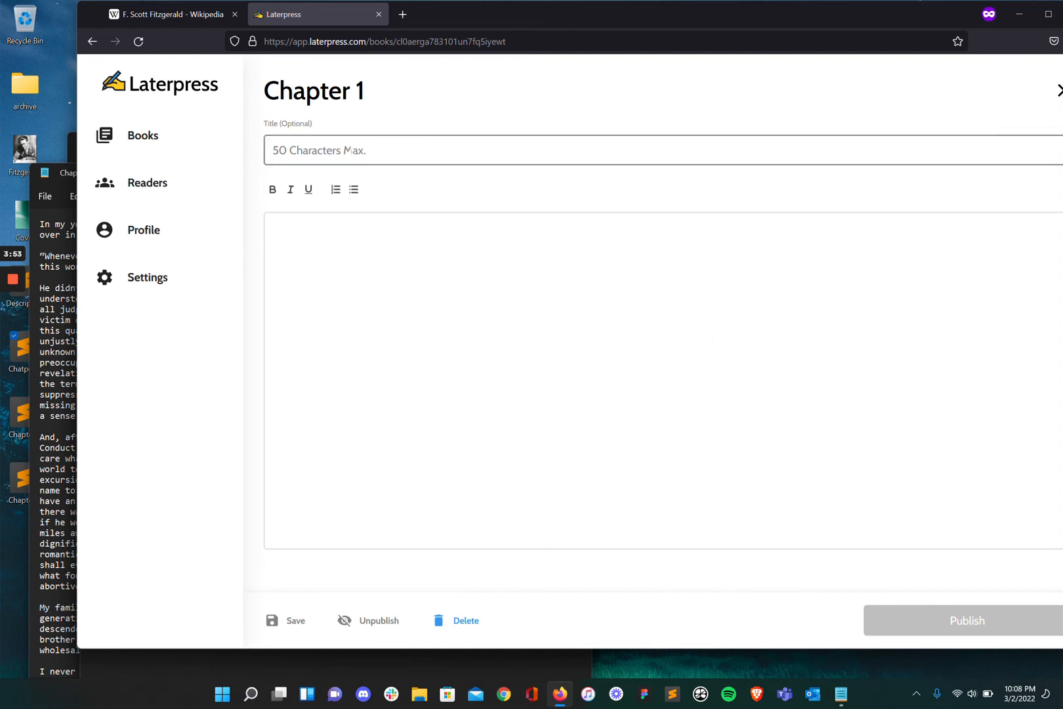
type("C")
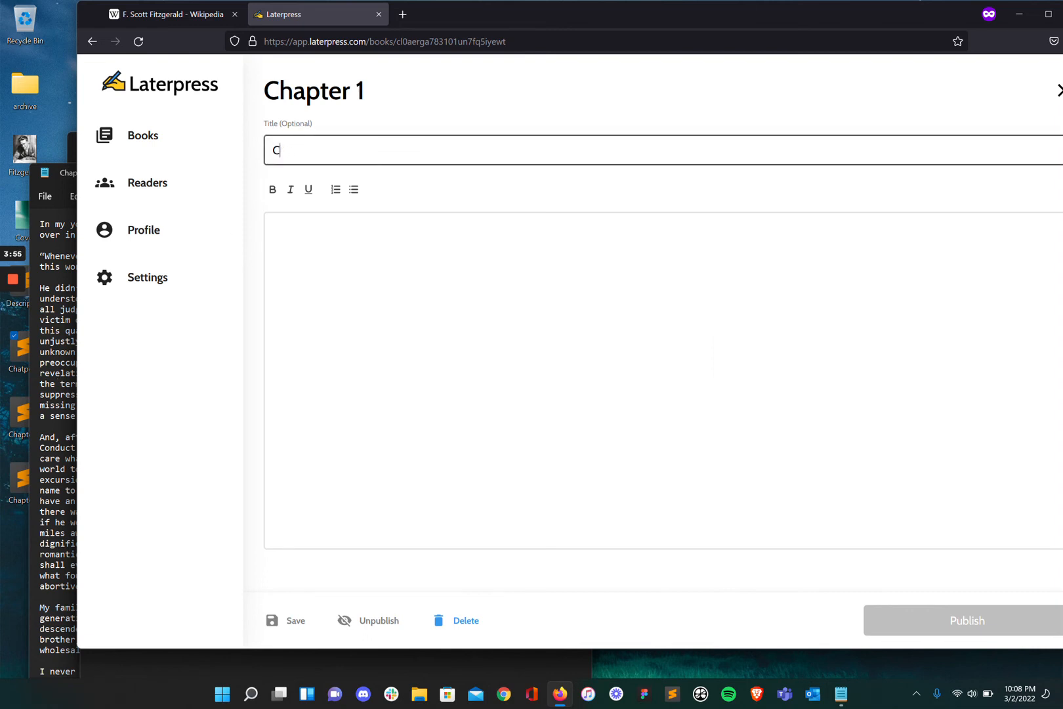
key("BackSpace")
Paste the full Chapter 1 text into the editor and publish it without a reader email.
key("alt+Tab")
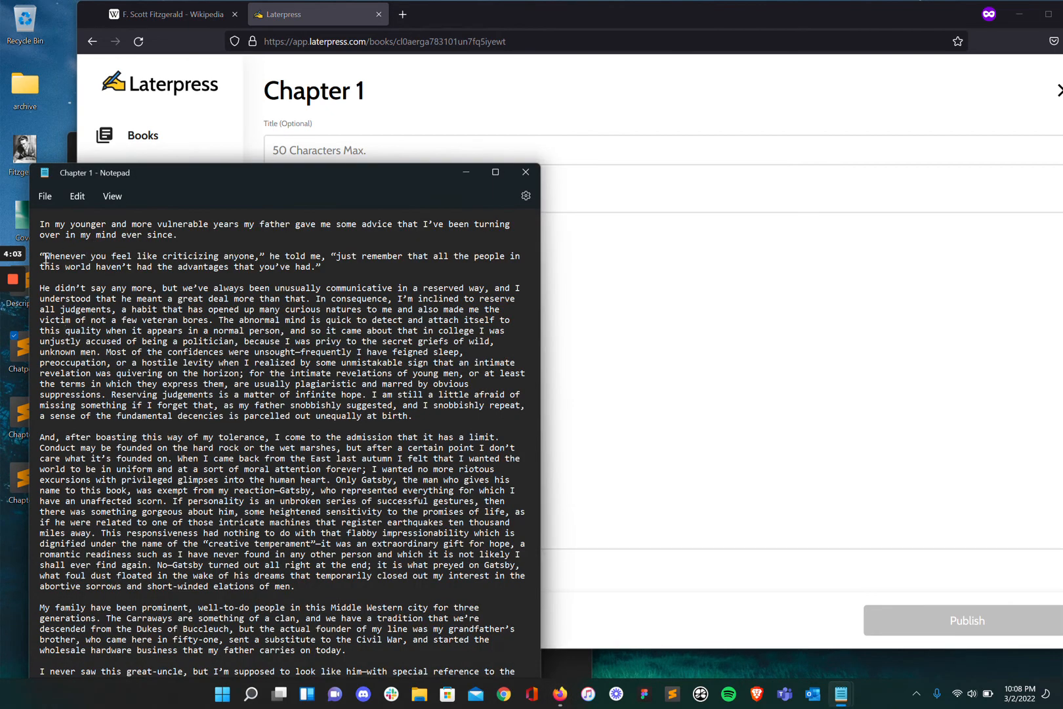
key("ctrl+a")
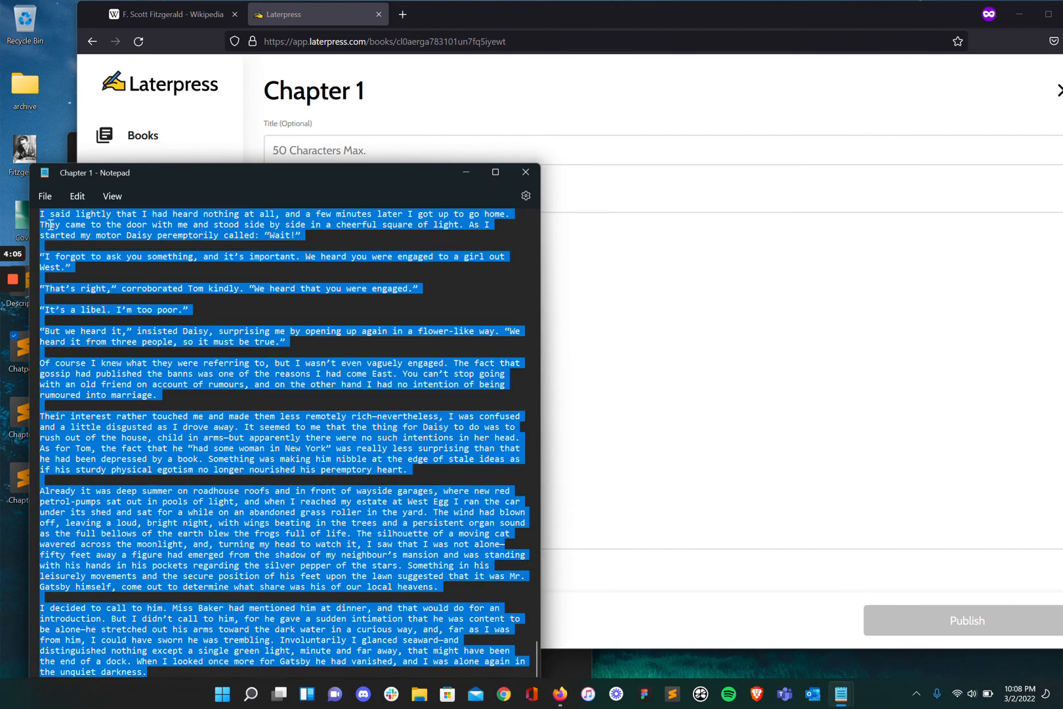
key("alt+Tab")
key("ctrl+v")
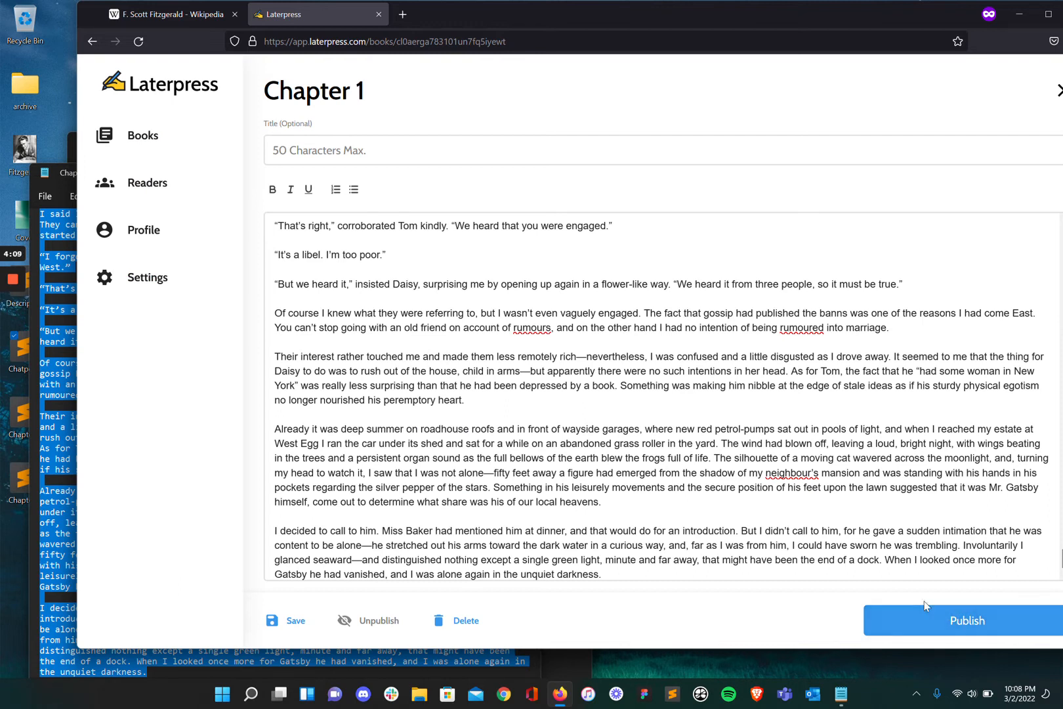
left_click(948, 620)
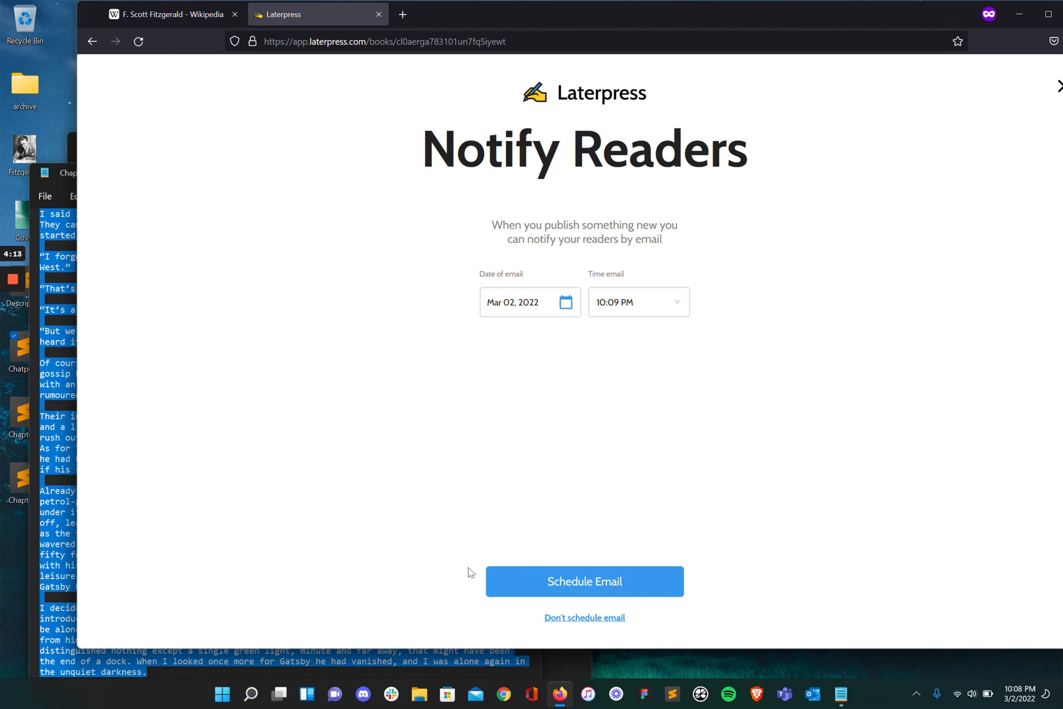
left_click(583, 619)
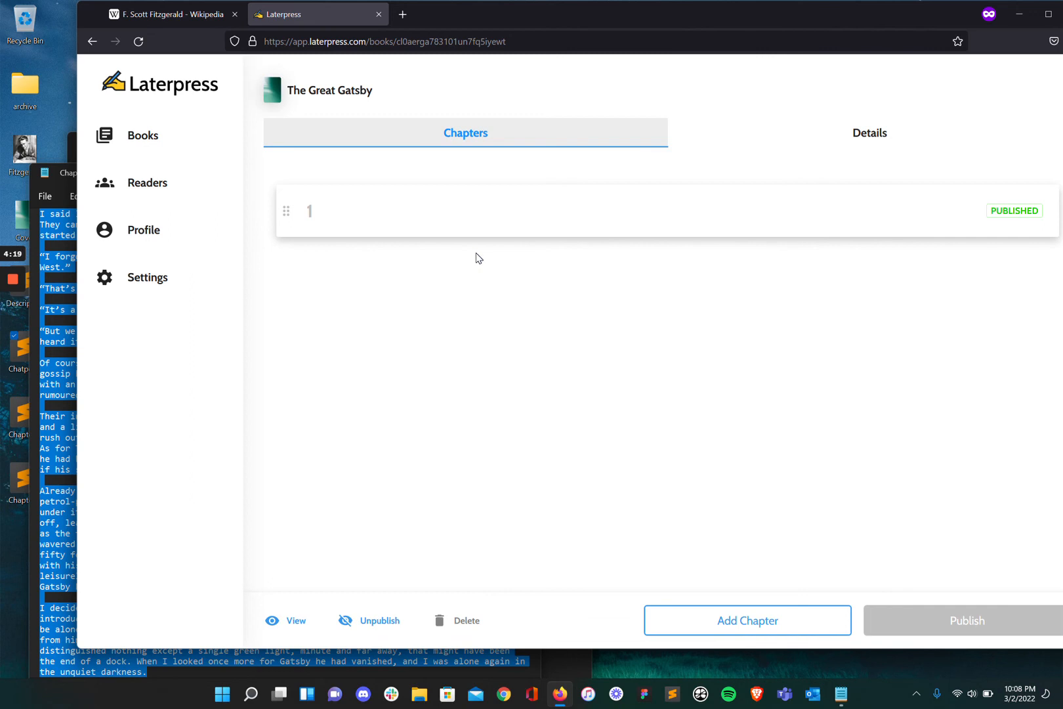
Add a second chapter with the full Chapter 2 text pasted in and save it as a draft.
left_click(713, 620)
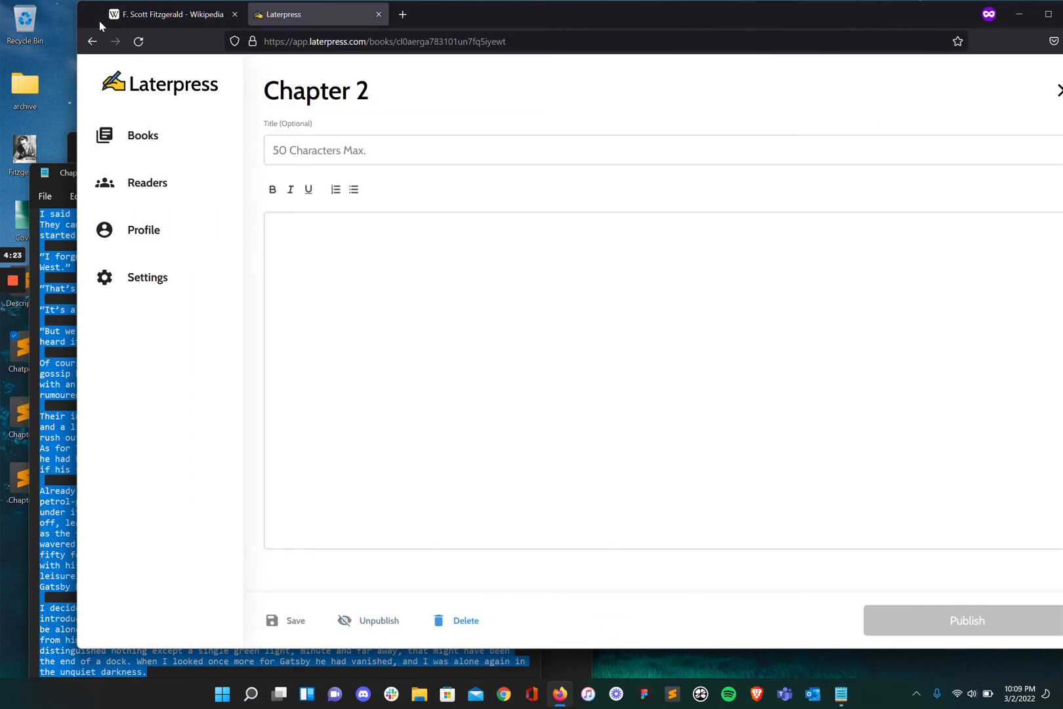
left_click_drag(75, 20, 185, 20)
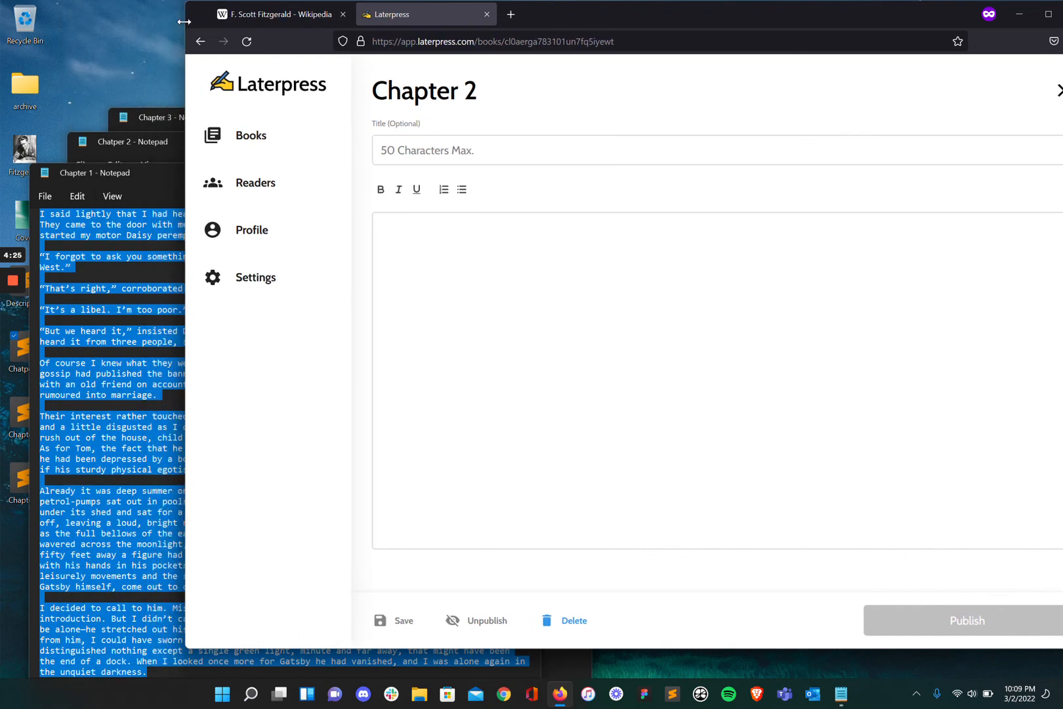
left_click(131, 141)
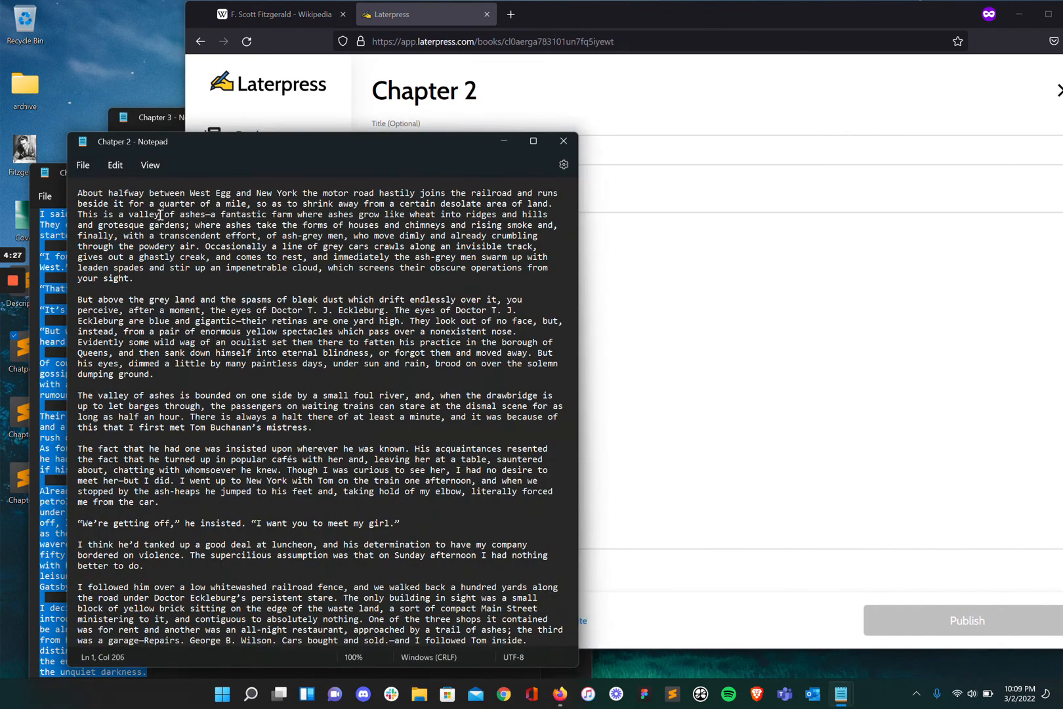
key("ctrl+a")
key("alt+Tab")
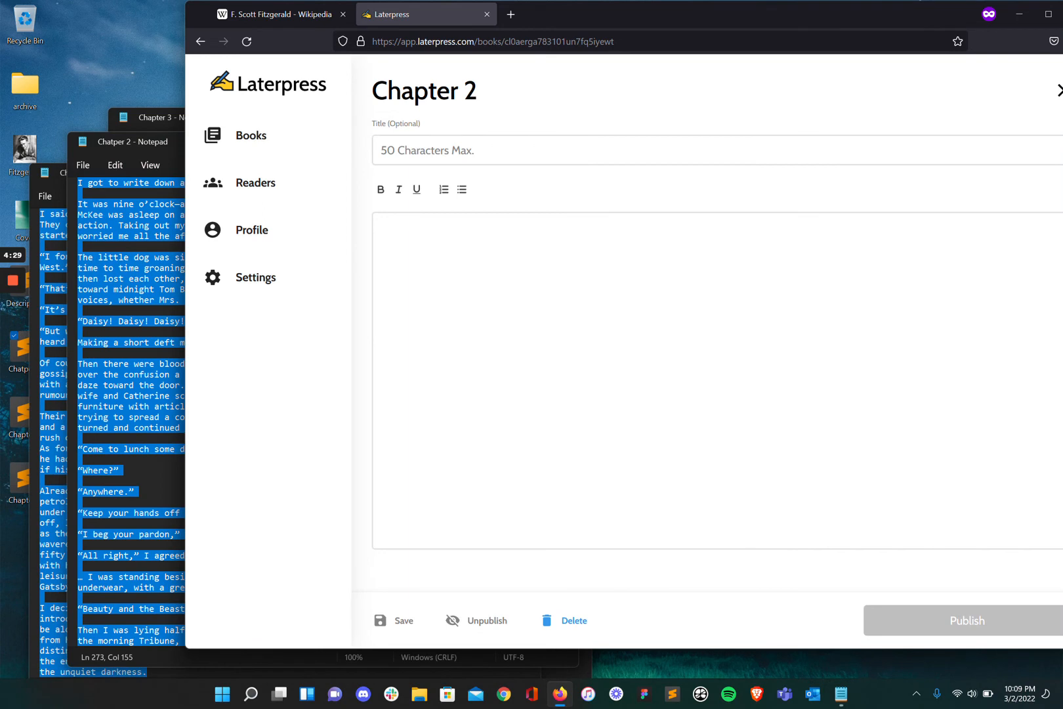
key("ctrl+v")
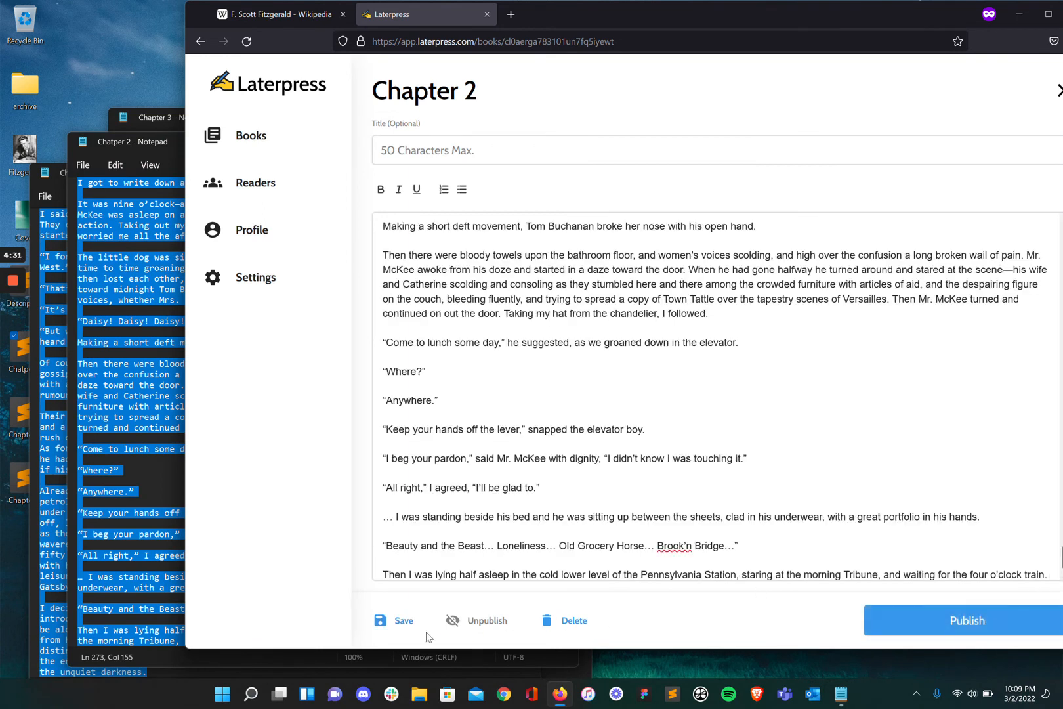
left_click(393, 626)
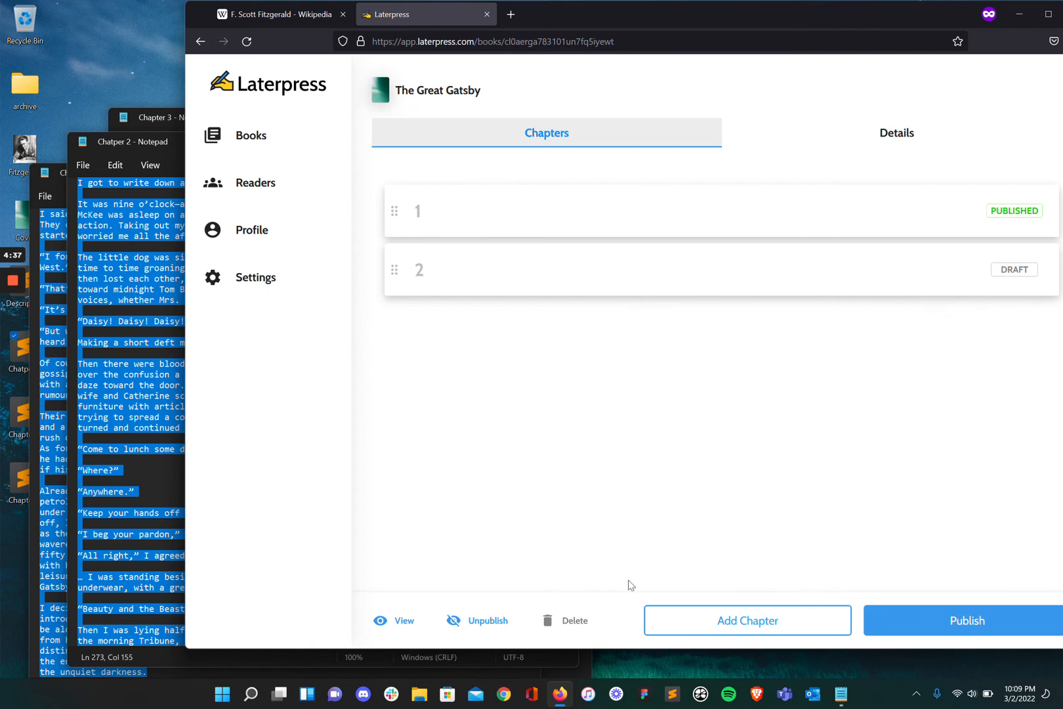
Add a third chapter with the full Chapter 3 text copied from its file and save it as a draft.
left_click(734, 624)
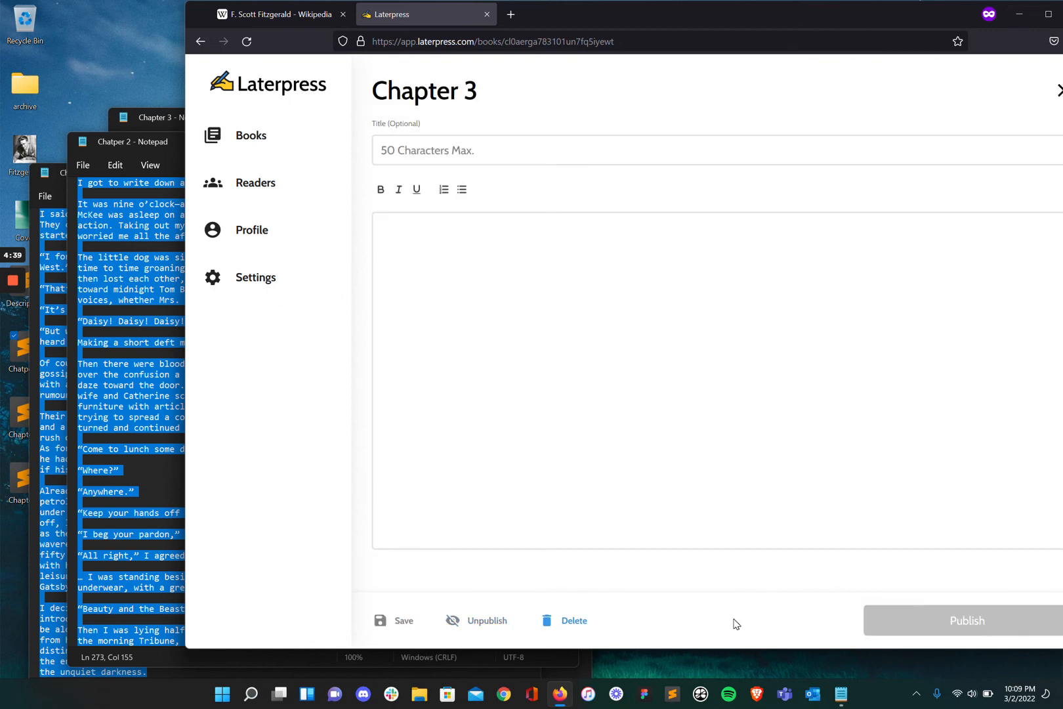
left_click(160, 125)
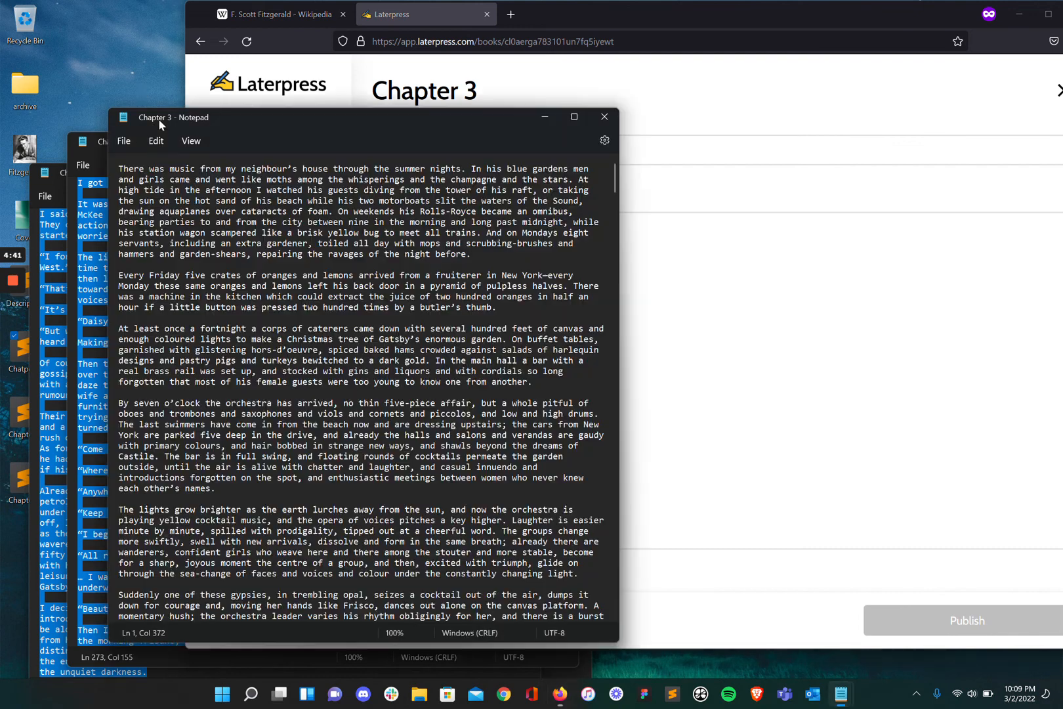
key("ctrl+a")
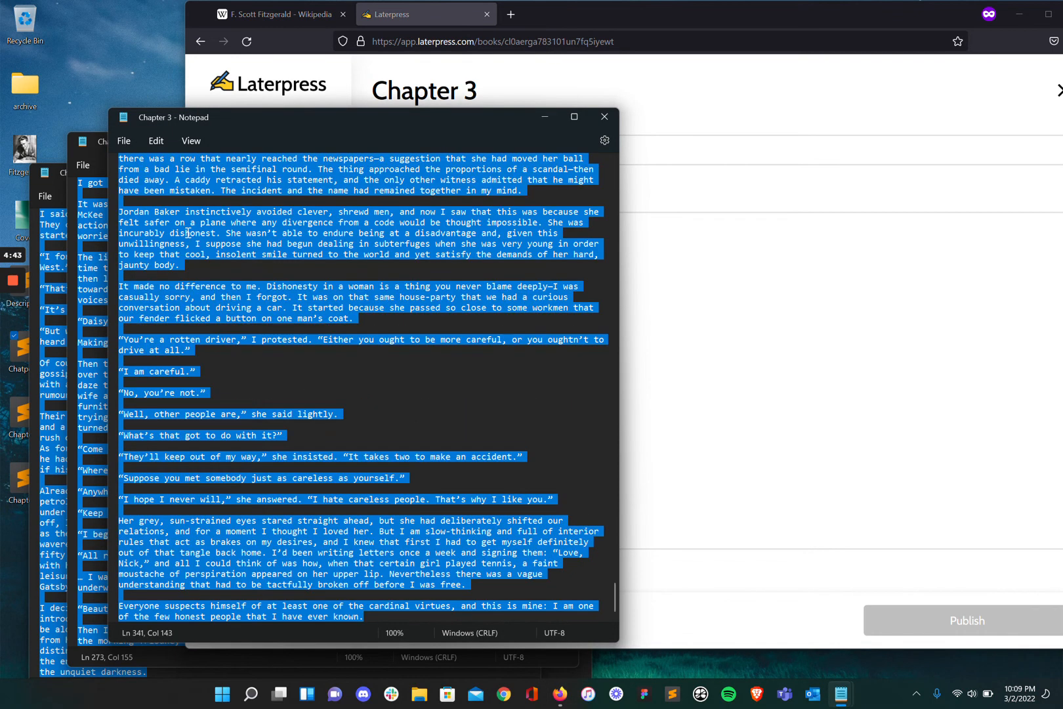
key("ctrl+c")
key("alt+Tab")
key("ctrl+v")
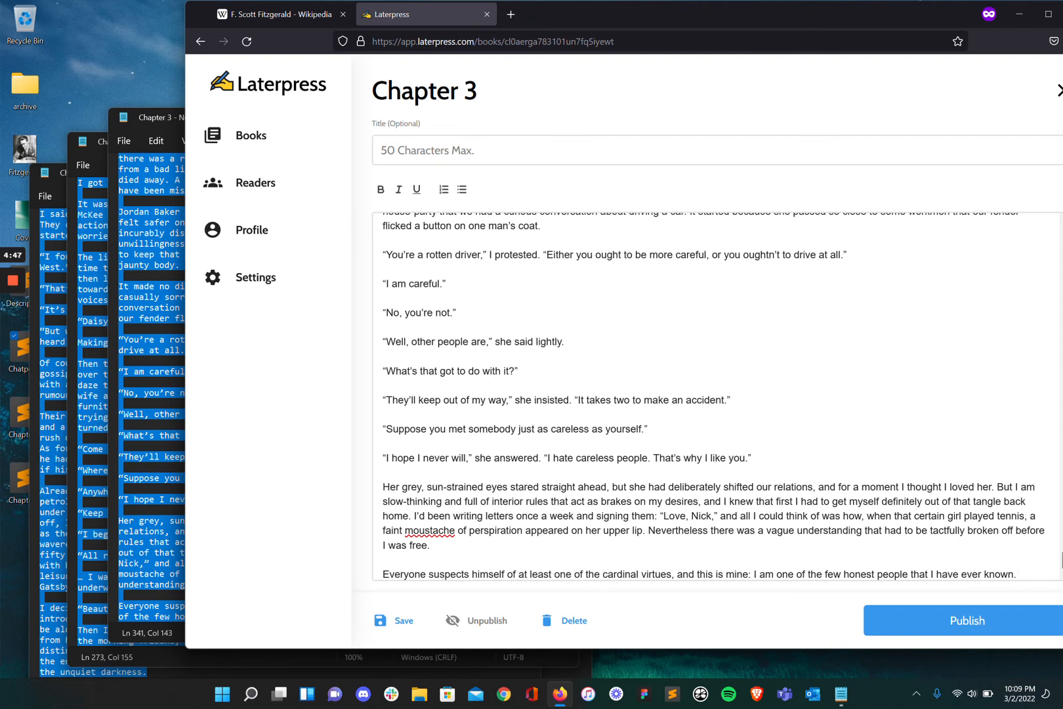
scroll(526, 449, "down", 1)
scroll(526, 449, "up", 2)
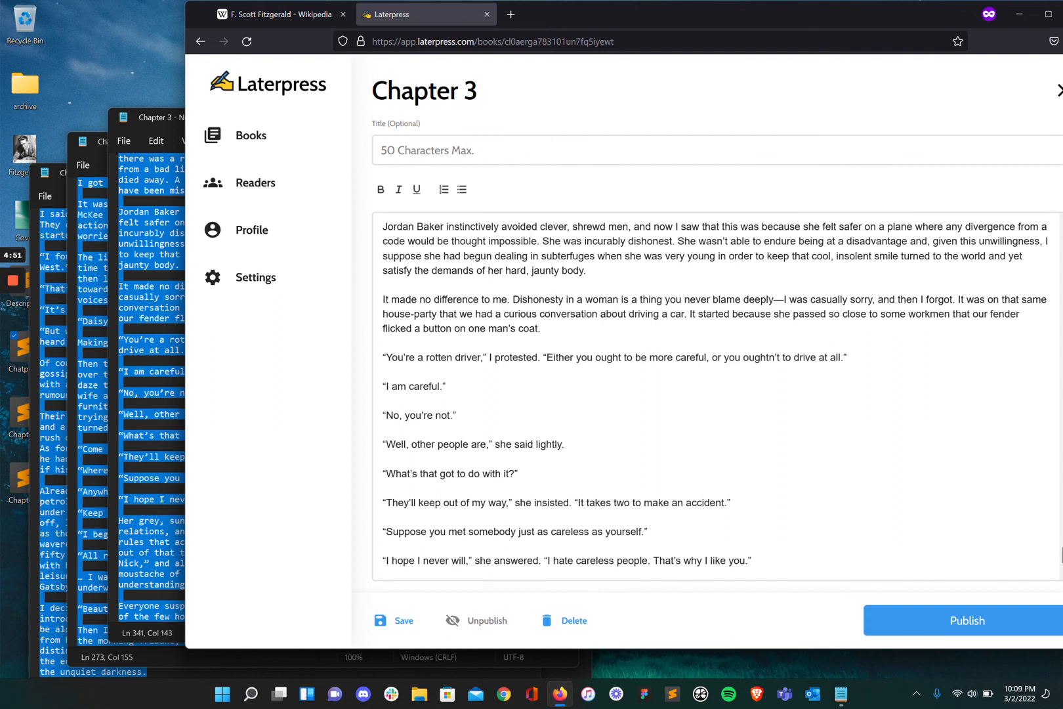
left_click(387, 624)
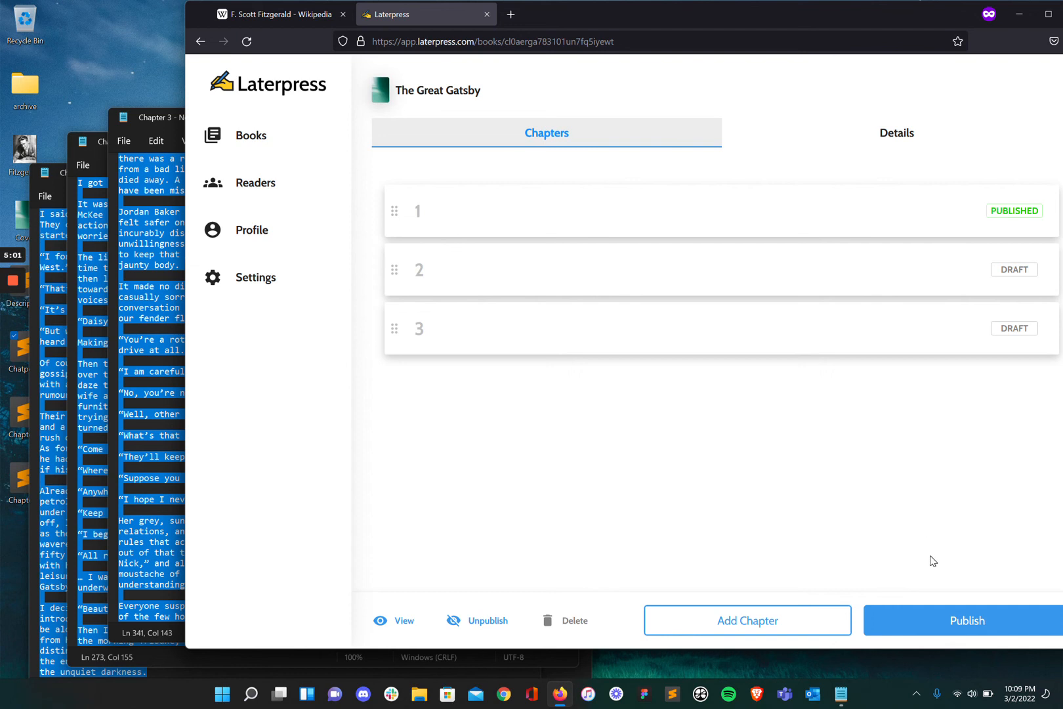
Publish the book without a reader email, check its chapters and details, then return to Books.
left_click(928, 630)
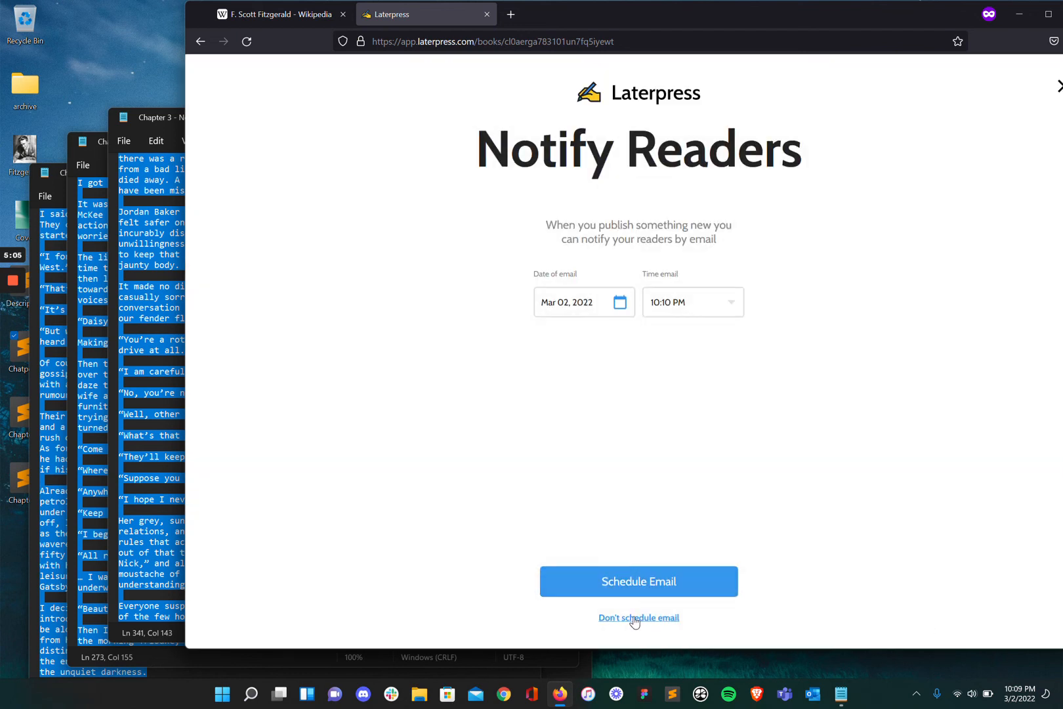
left_click(634, 619)
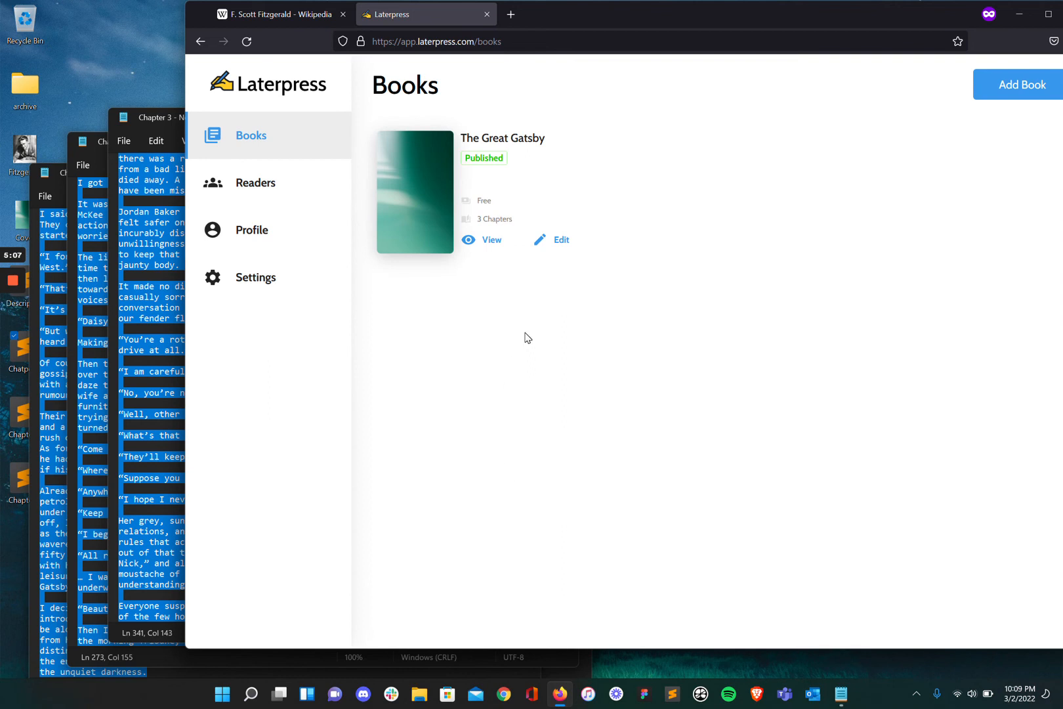
left_click(562, 240)
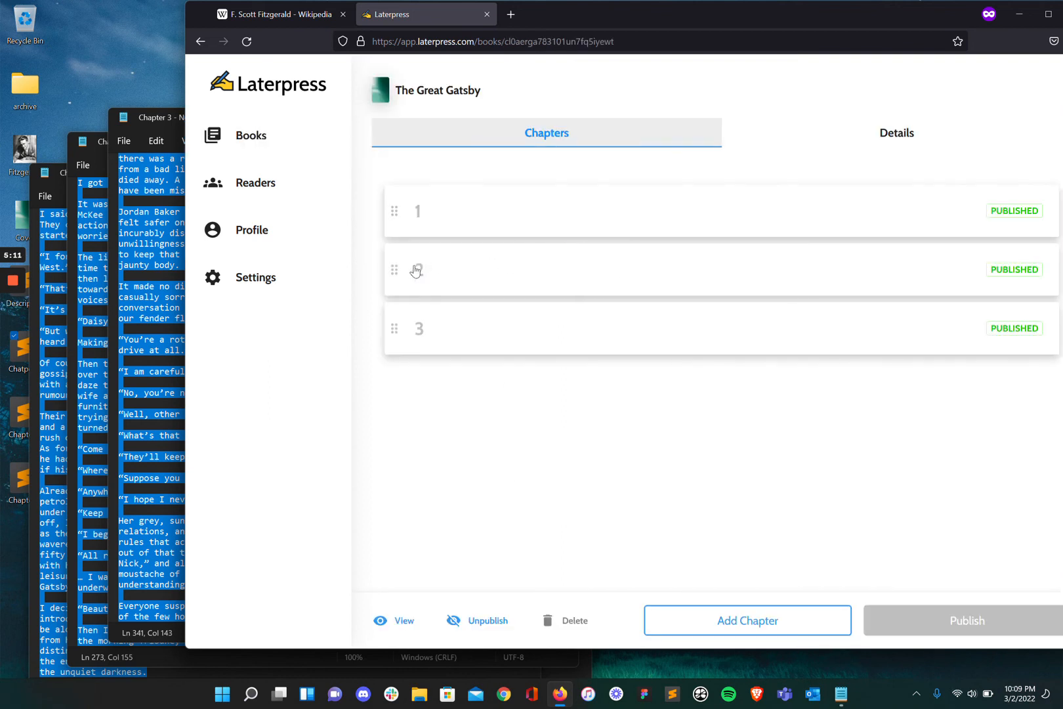
mouse_move(394, 268)
left_mouse_down()
mouse_move(396, 278)
mouse_move(398, 264)
left_mouse_up()
left_click(897, 134)
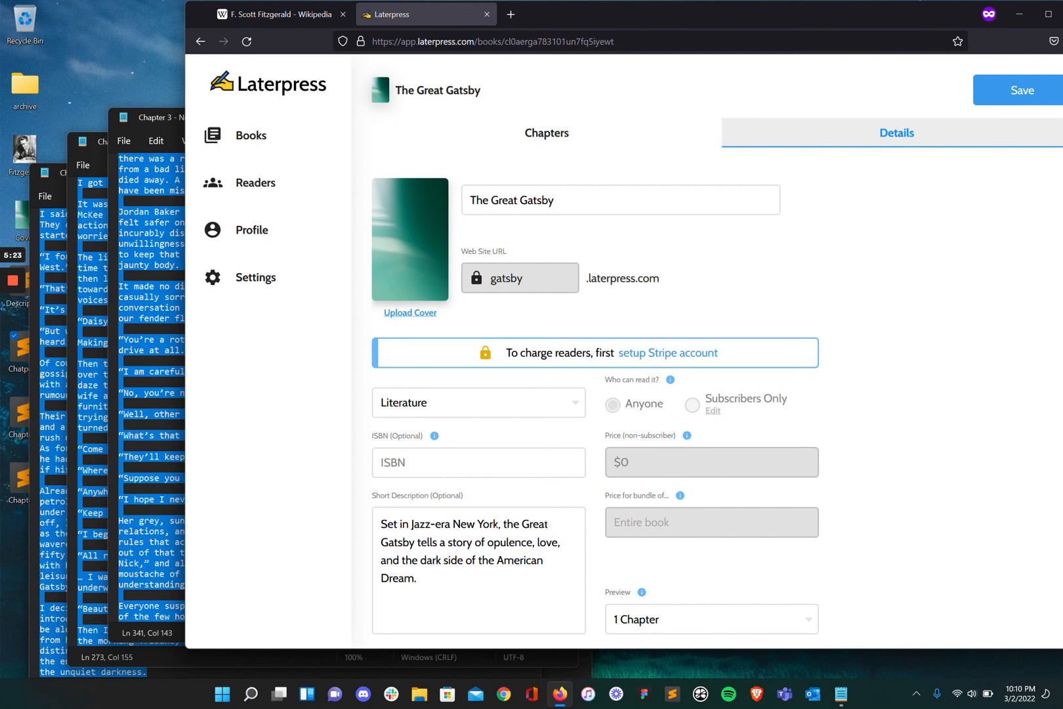
left_click(549, 138)
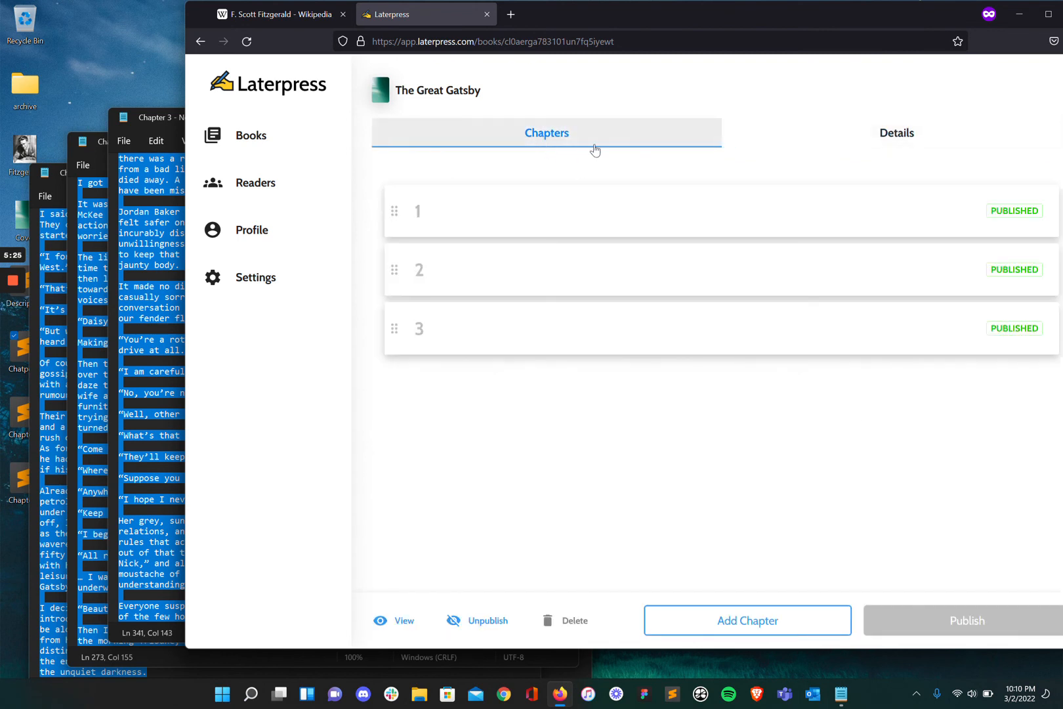
left_click(262, 138)
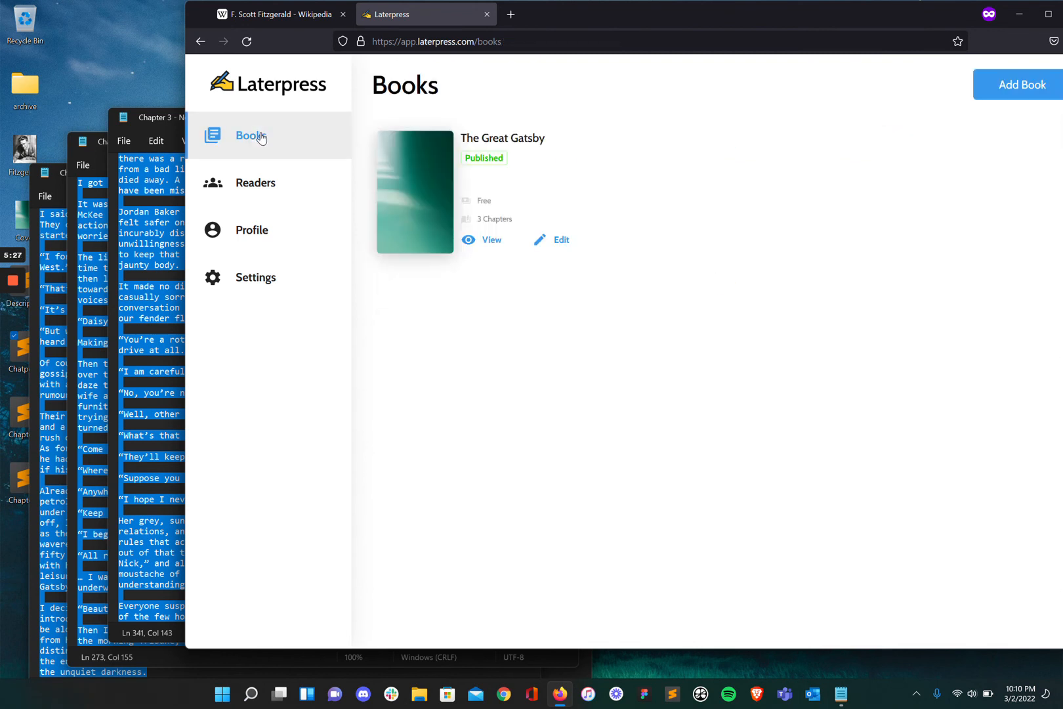
Open the public gatsby.laterpress.com page, enable Dark Mode in Settings, and reload it dark.
left_click(489, 241)
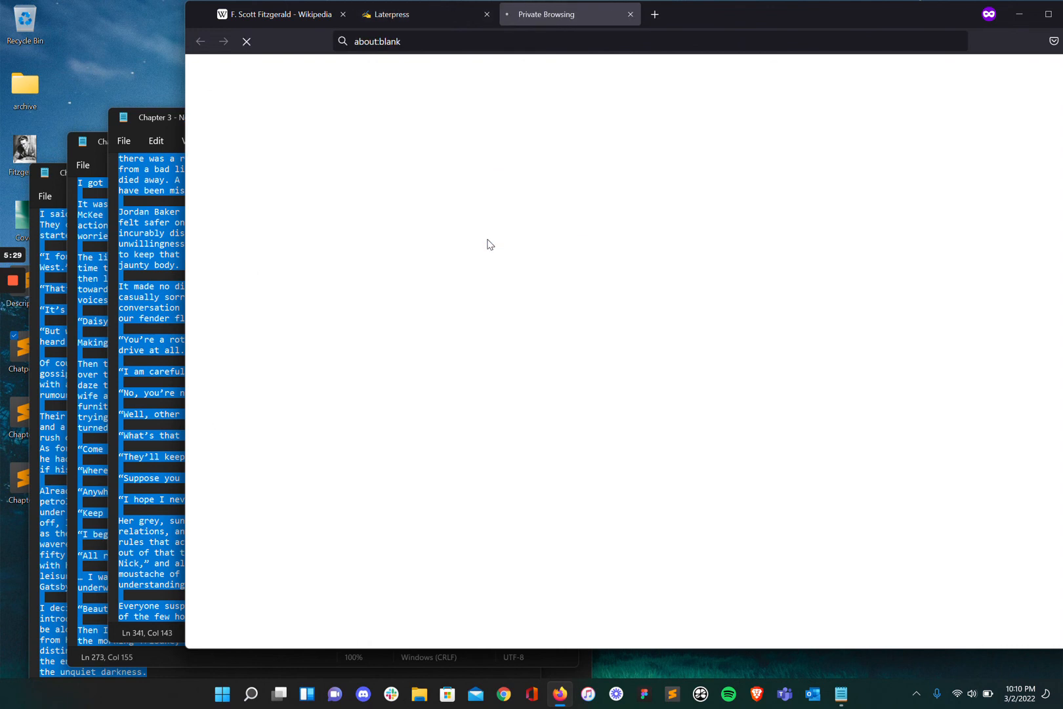
left_click(1049, 14)
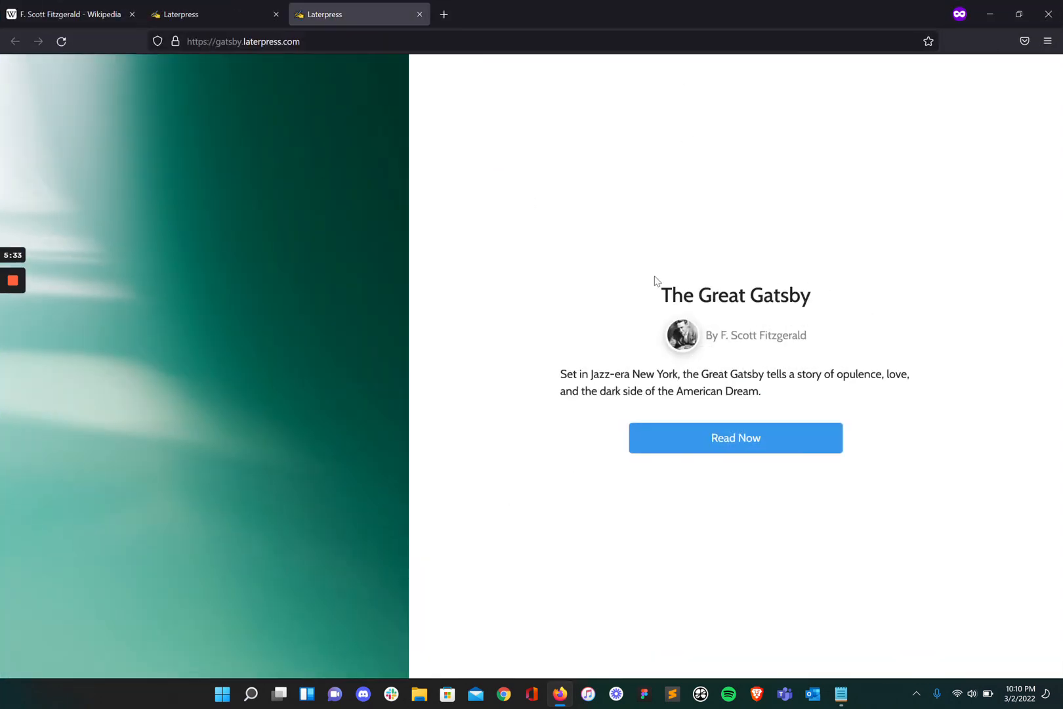
left_click(204, 16)
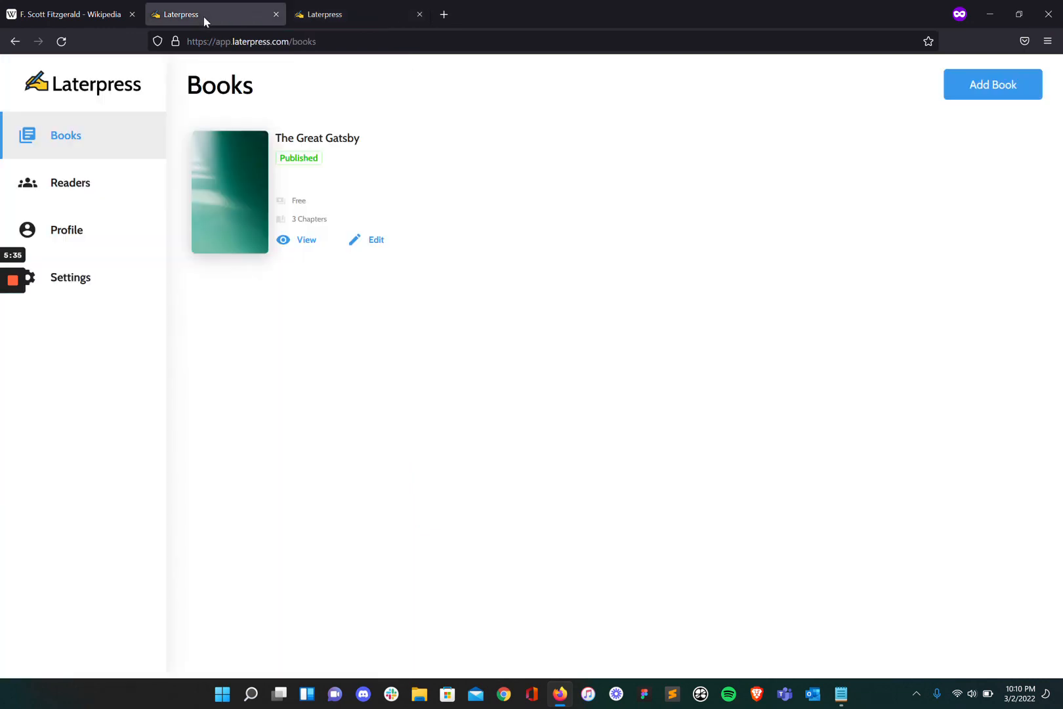
left_click(82, 281)
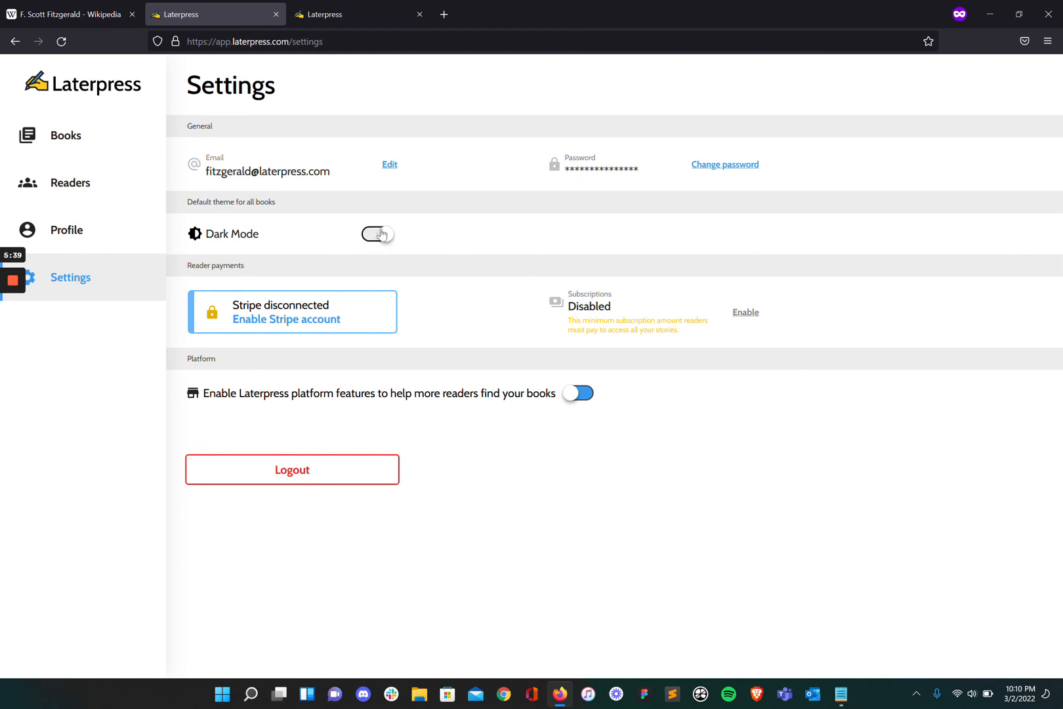
left_click(389, 233)
left_click(354, 19)
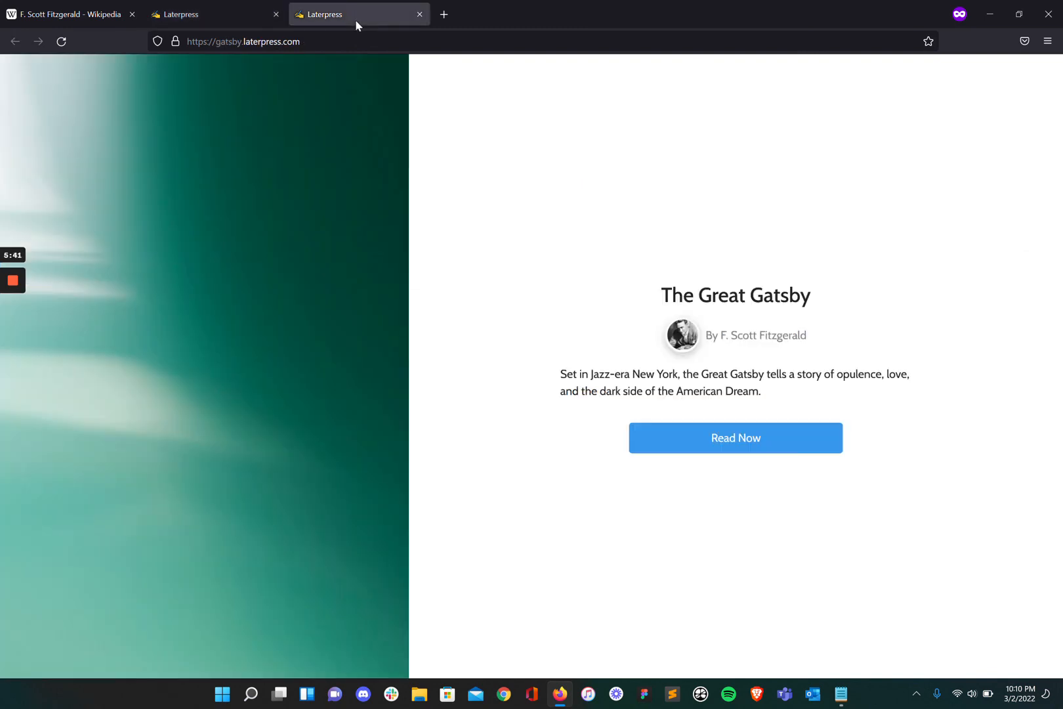
left_click(62, 41)
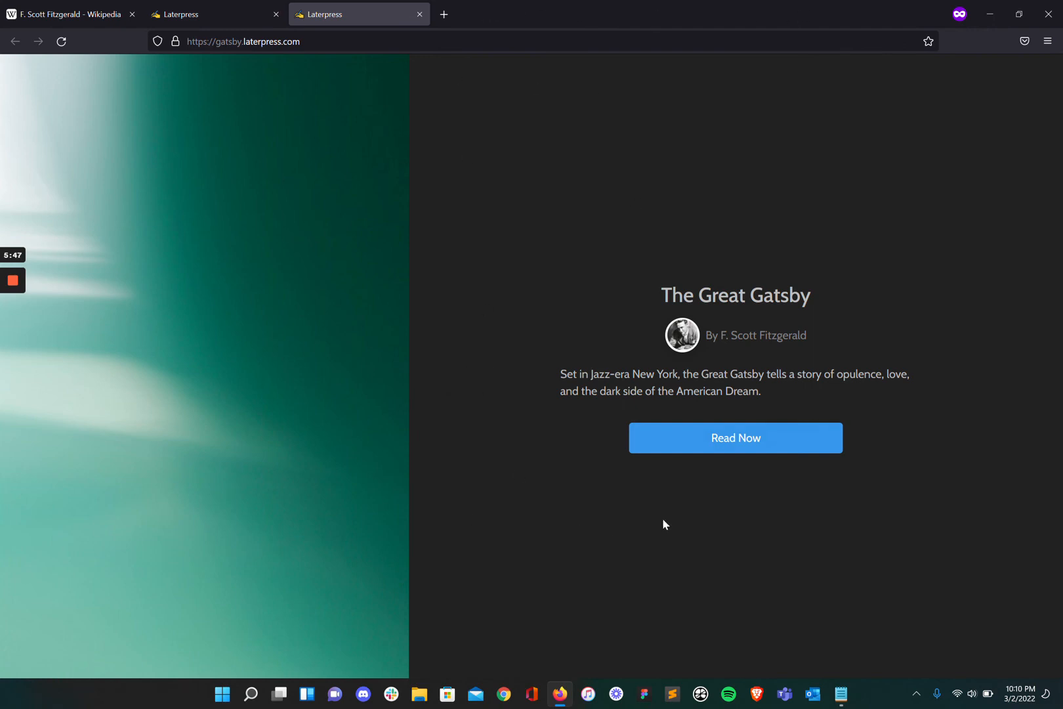
Start reading The Great Gatsby in the dark reader and advance seven pages through Chapter 1.
left_click(712, 438)
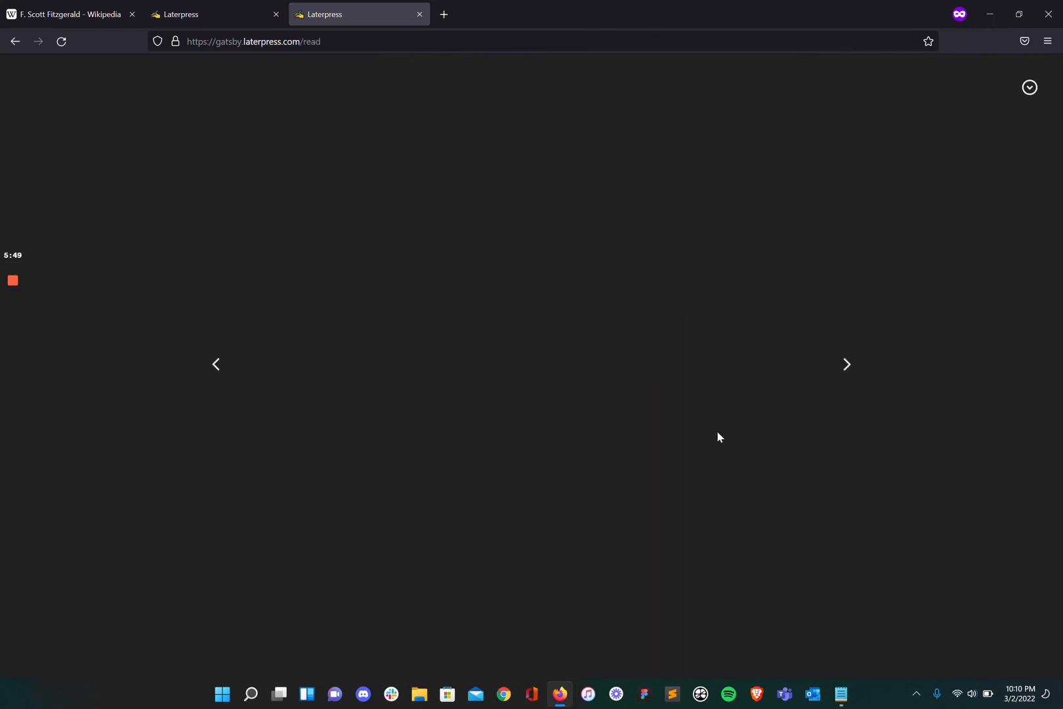
left_click(847, 365)
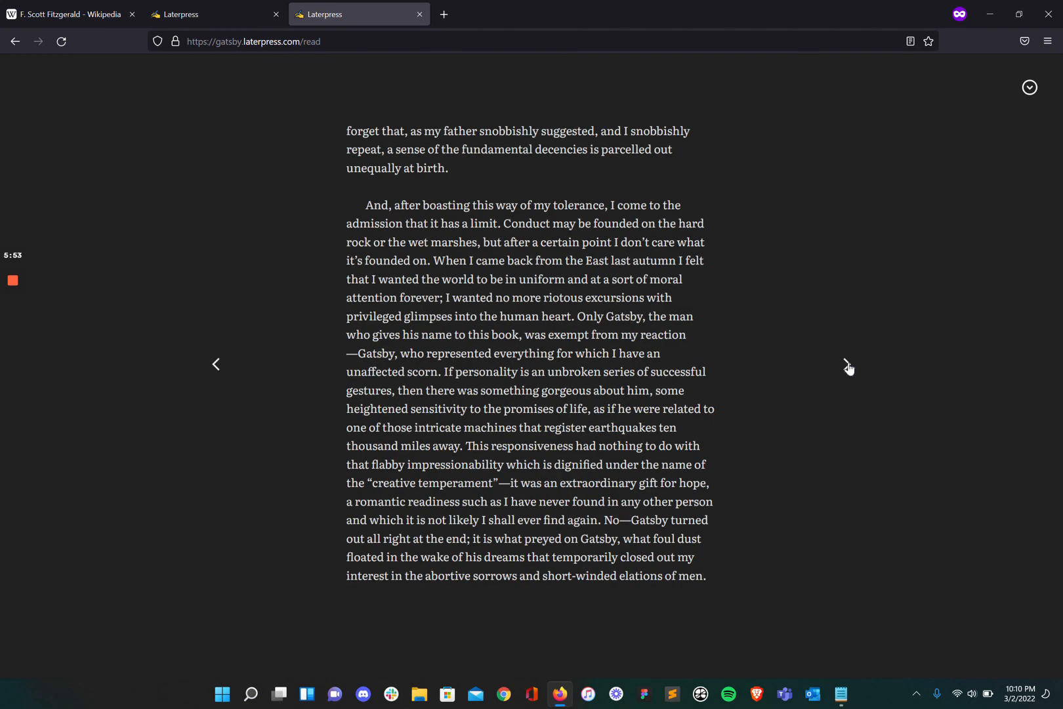
left_click(846, 364)
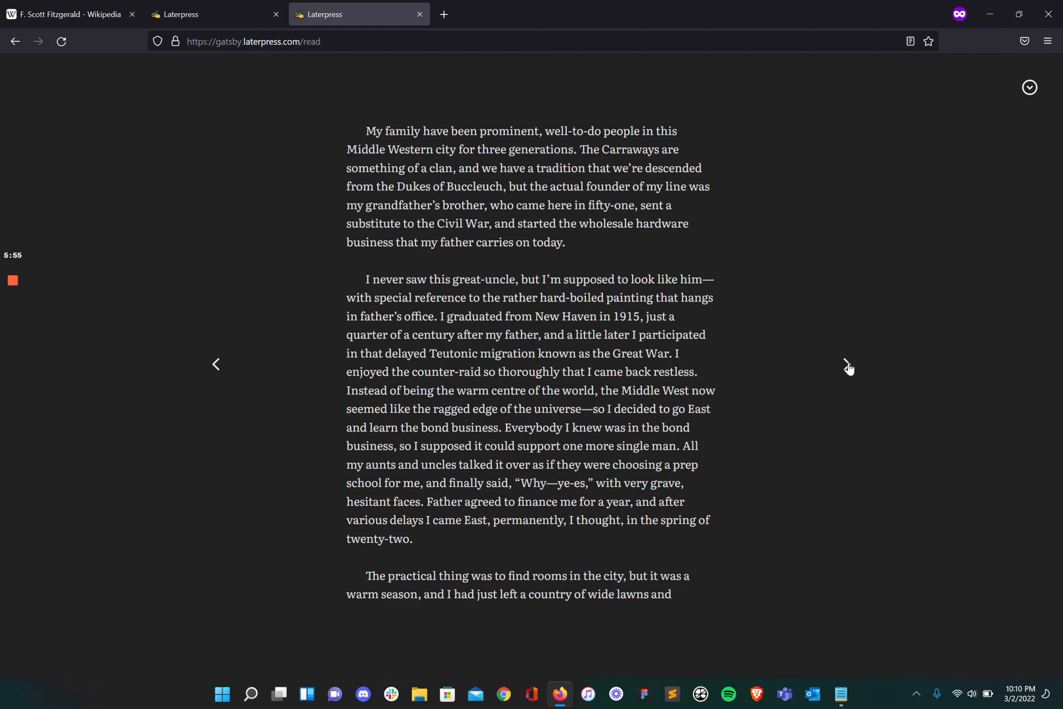
left_click(846, 364)
left_click(846, 364)
left_click(846, 364)
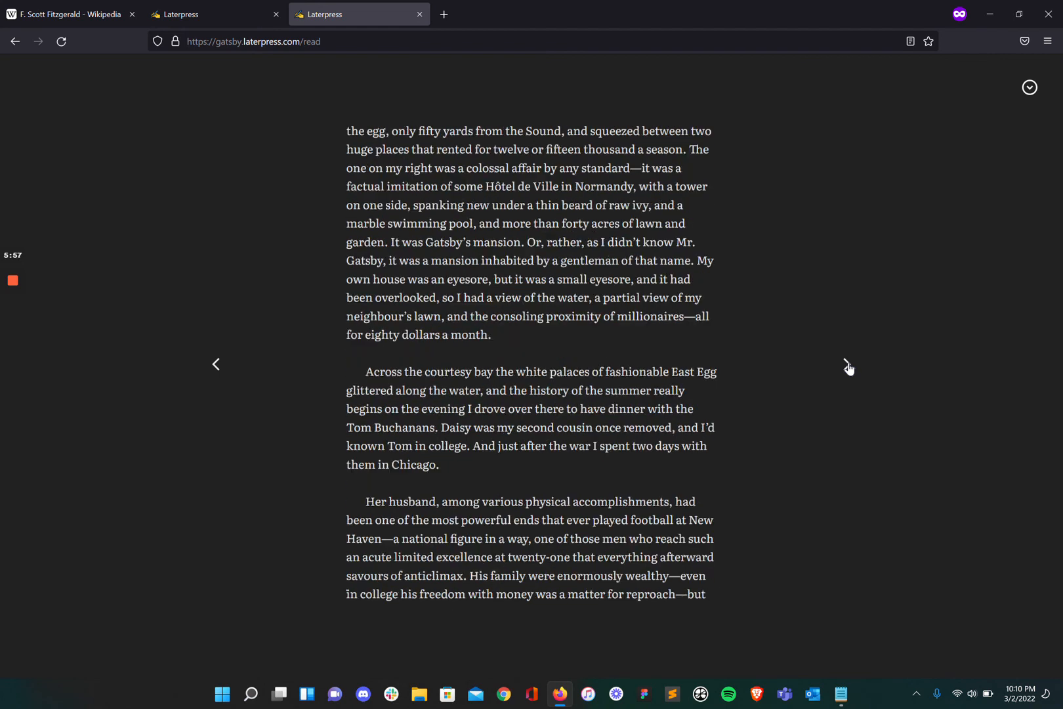
left_click(847, 364)
left_click(847, 364)
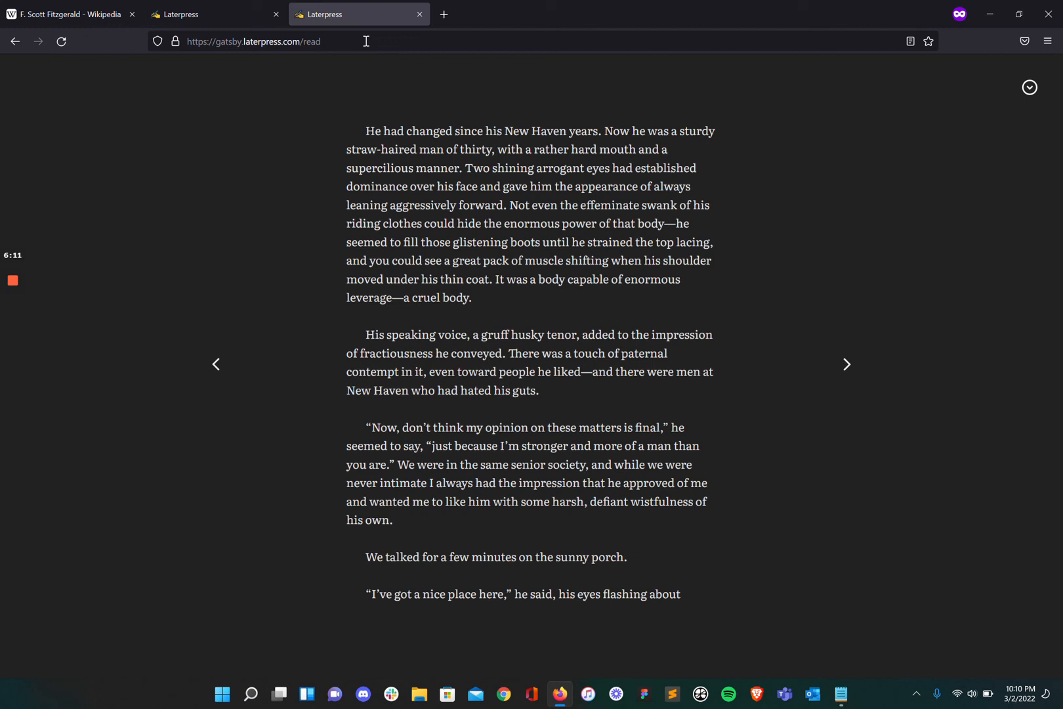
mouse_move(12, 278)
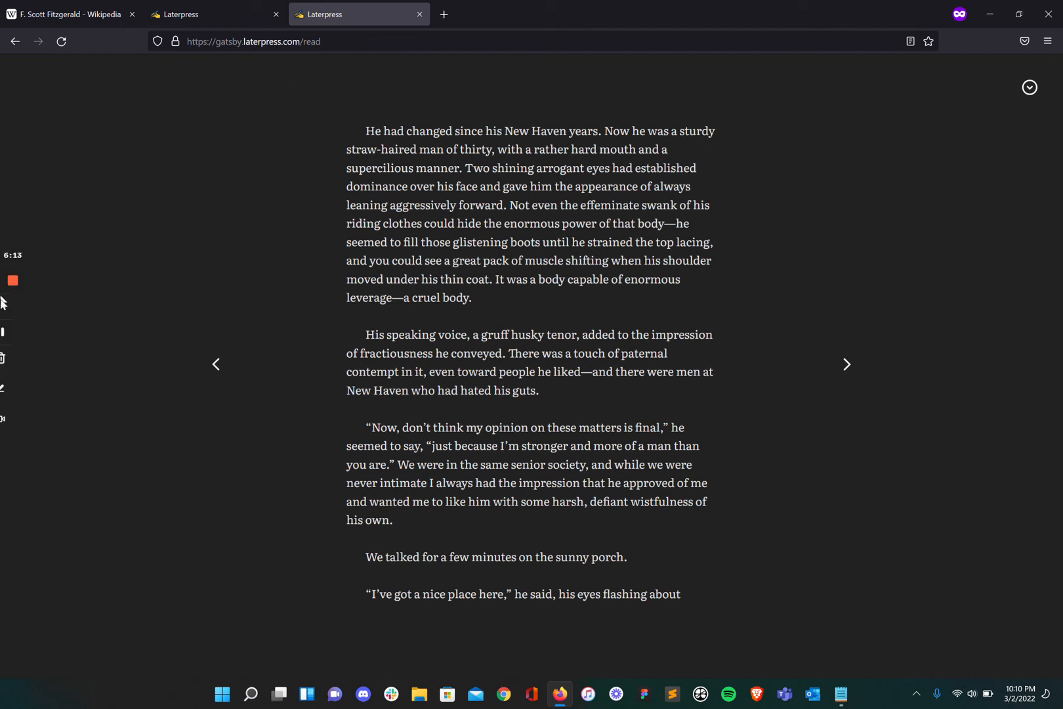